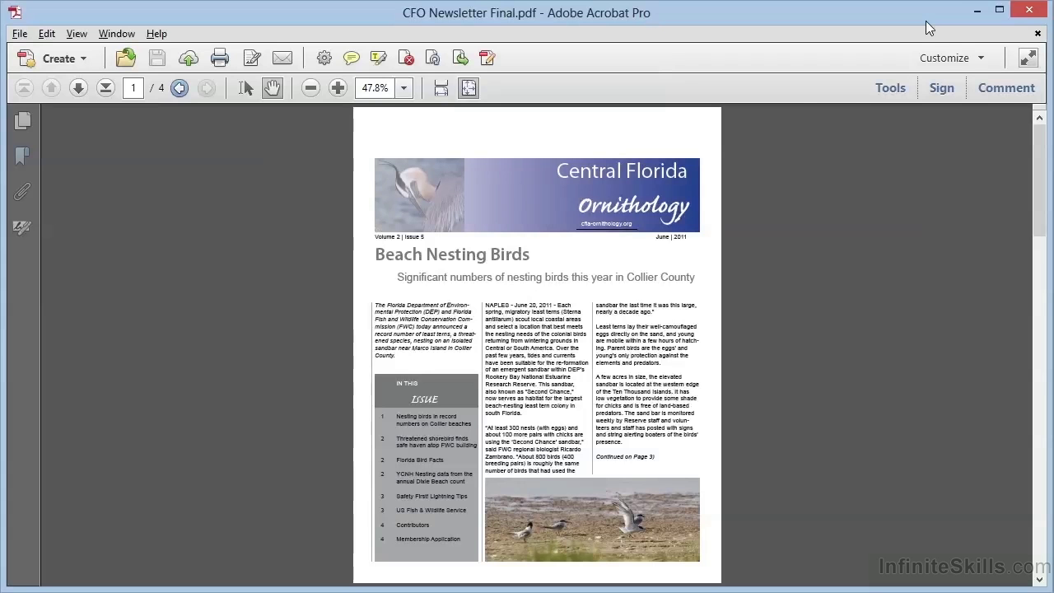
- Zoom to about 107% on the Beach Nesting Birds opening columns on page 1
left_click_drag(449, 272, 718, 485)
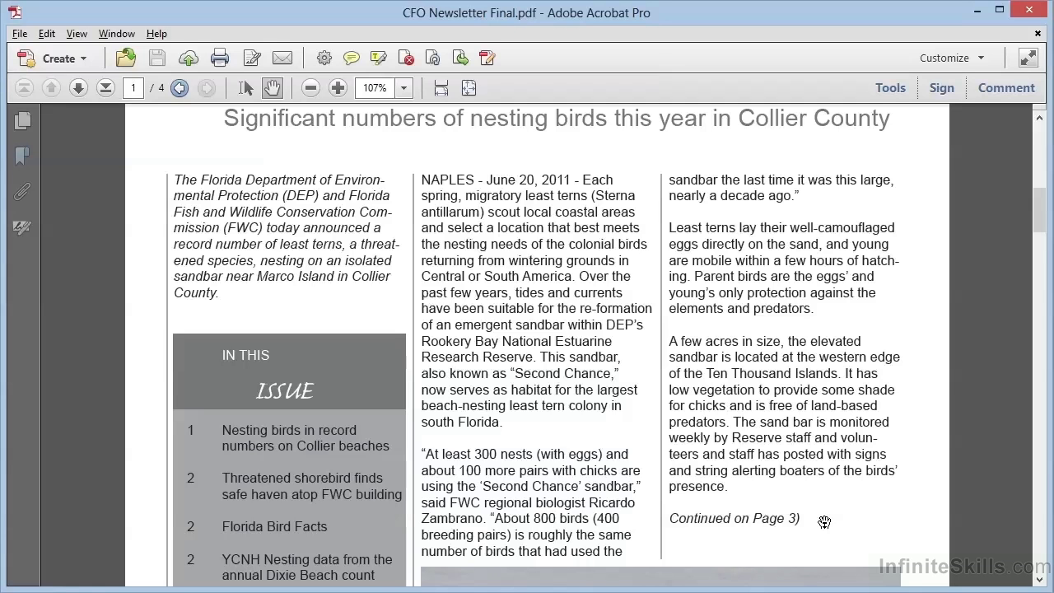
- Fit the full page, then follow the 'Continued on Page 3' link to the article's continuation
left_click(468, 89)
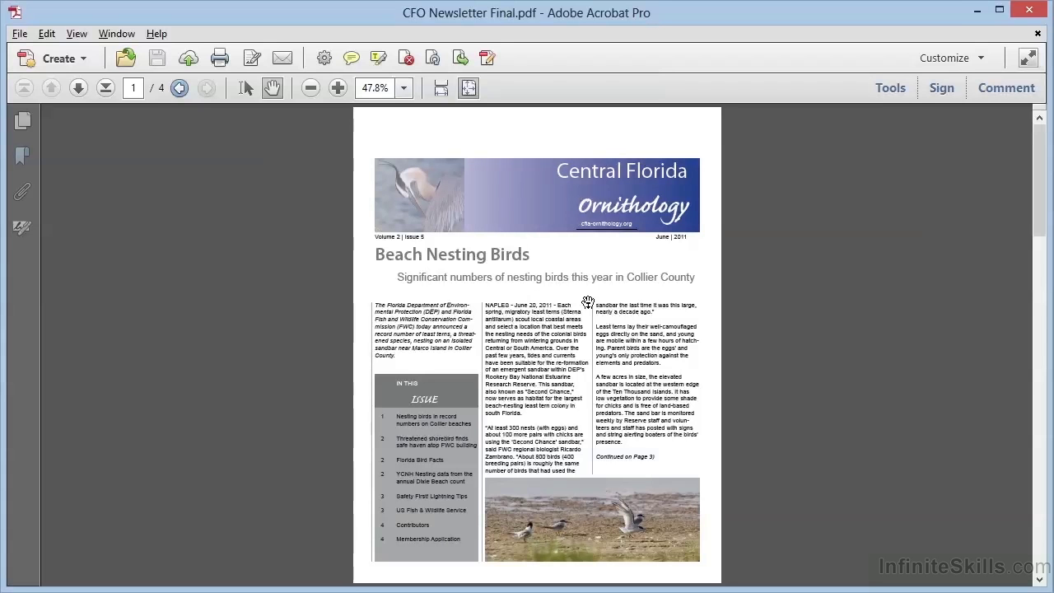
scroll(558, 324, "up", 5)
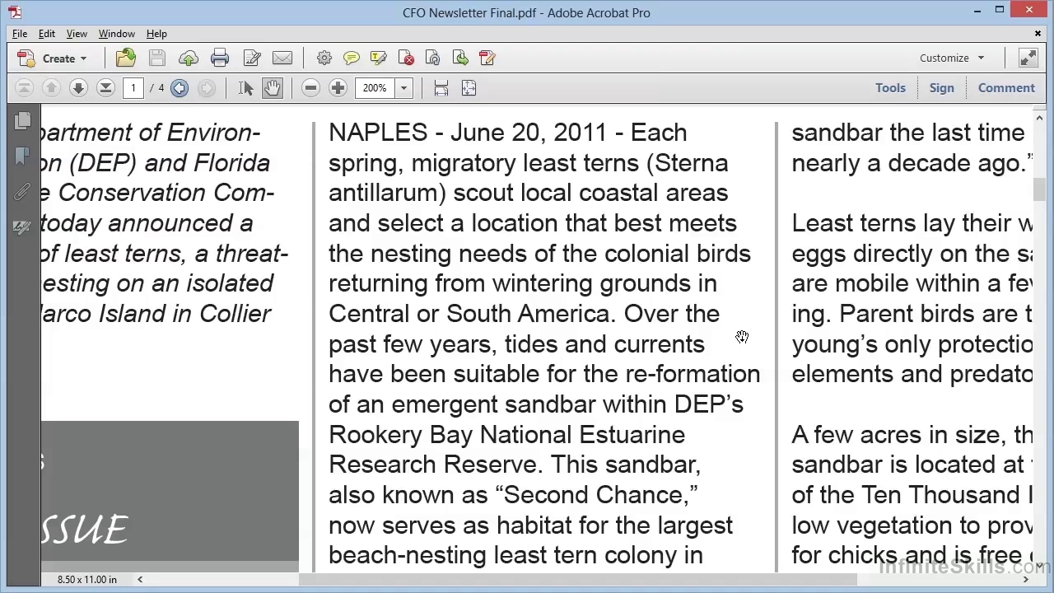
scroll(741, 337, "down", 5)
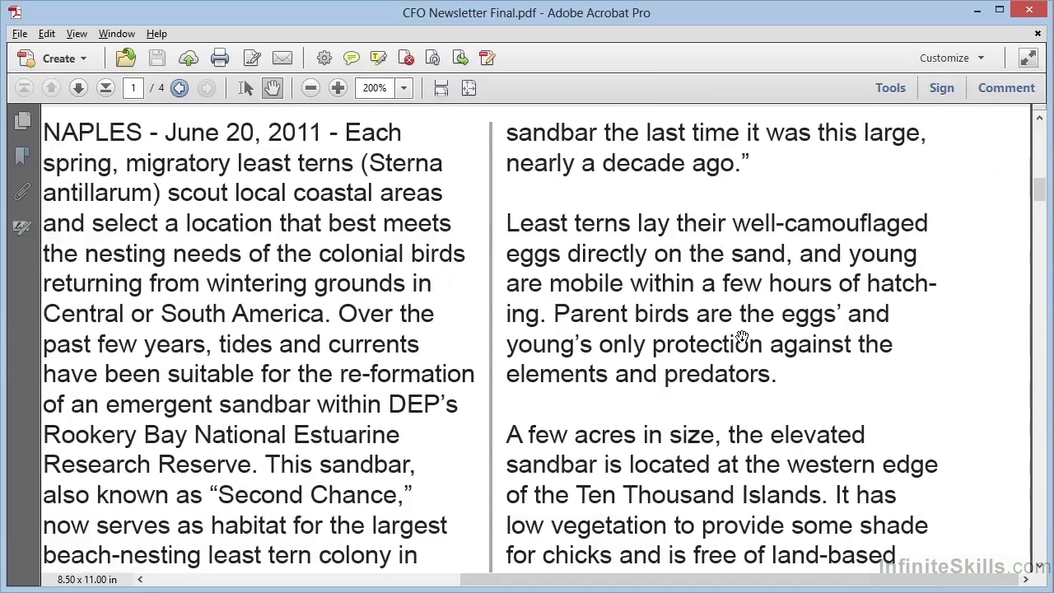
scroll(741, 337, "down", 5)
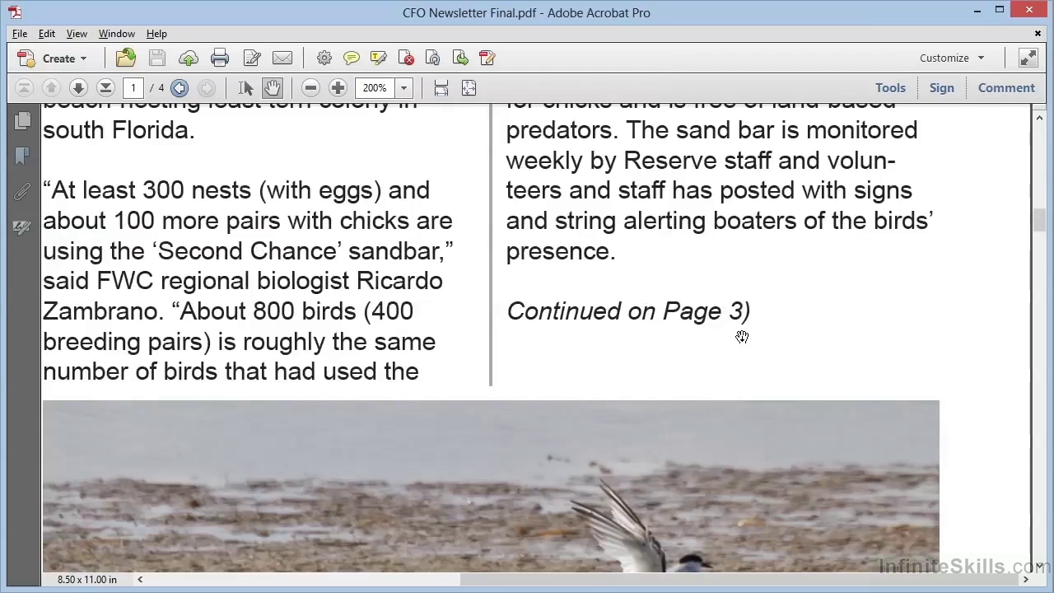
left_click(742, 337)
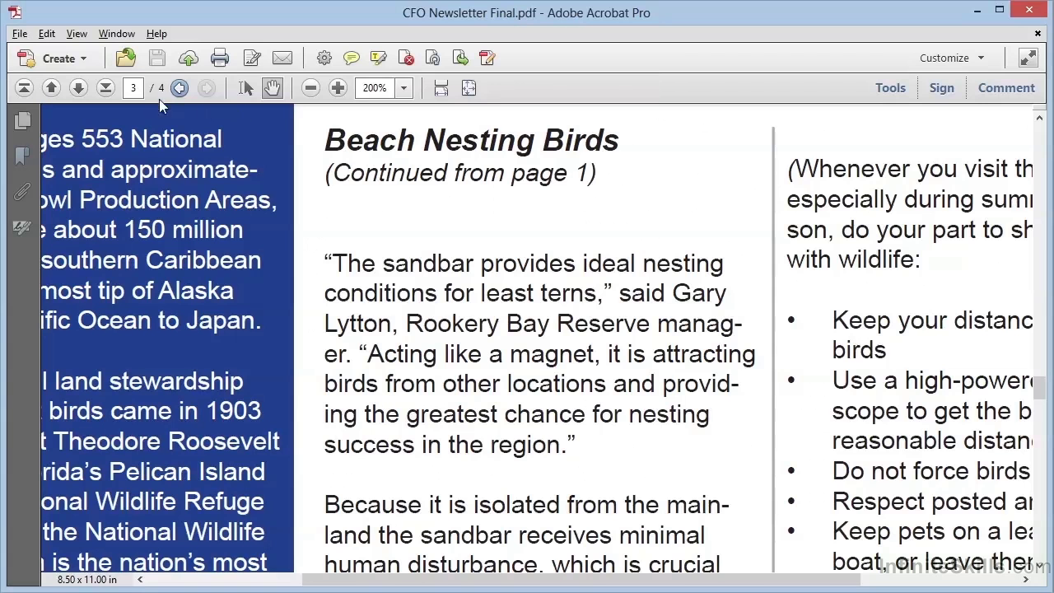
- Read down page 3, then return to page 1 fitted in the window
scroll(452, 203, "down", 5)
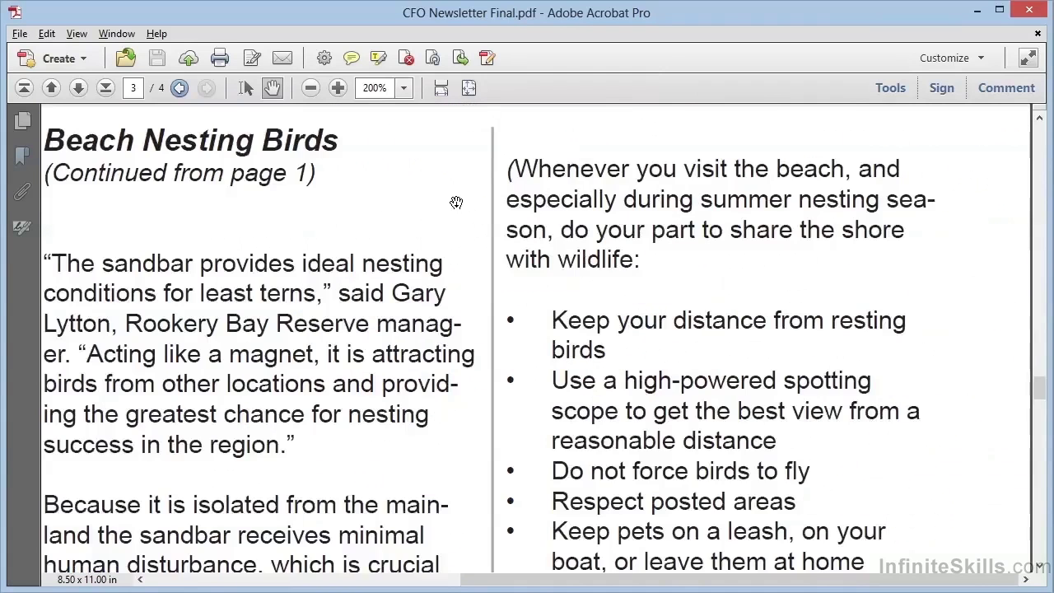
scroll(456, 202, "down", 5)
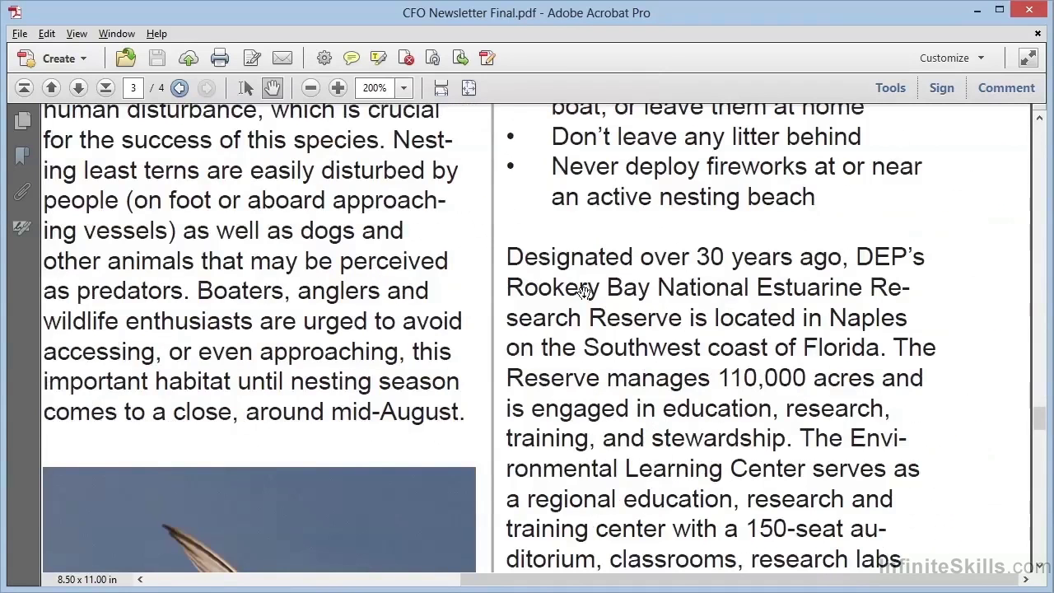
scroll(630, 414, "down", 4)
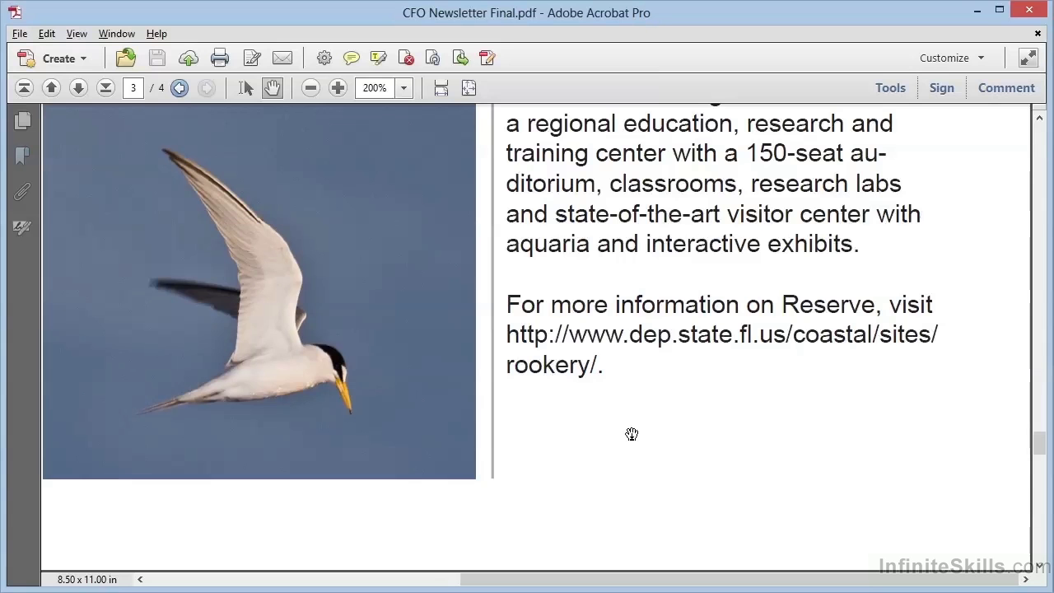
key("Home")
key("ctrl+0")
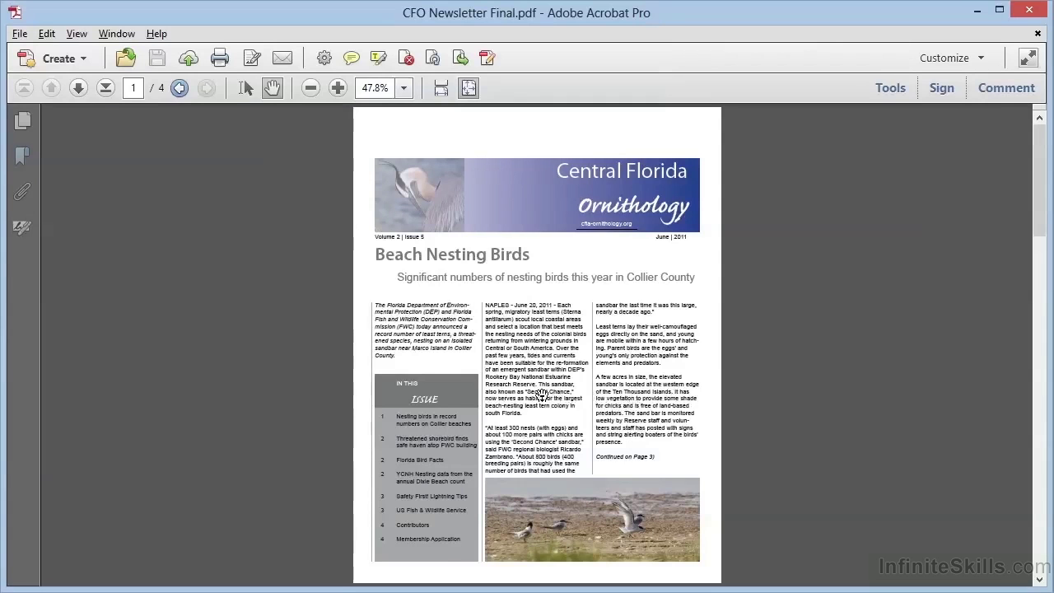
- Show the Articles panel and read the Beach Nesting Birds thread column by column back to page 1
right_click(22, 286)
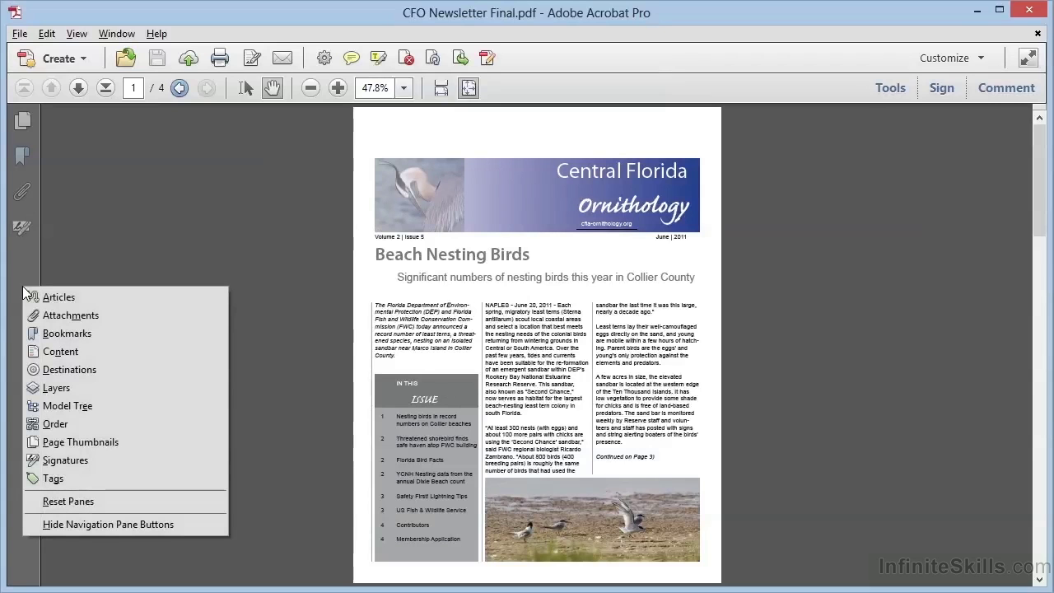
left_click(108, 300)
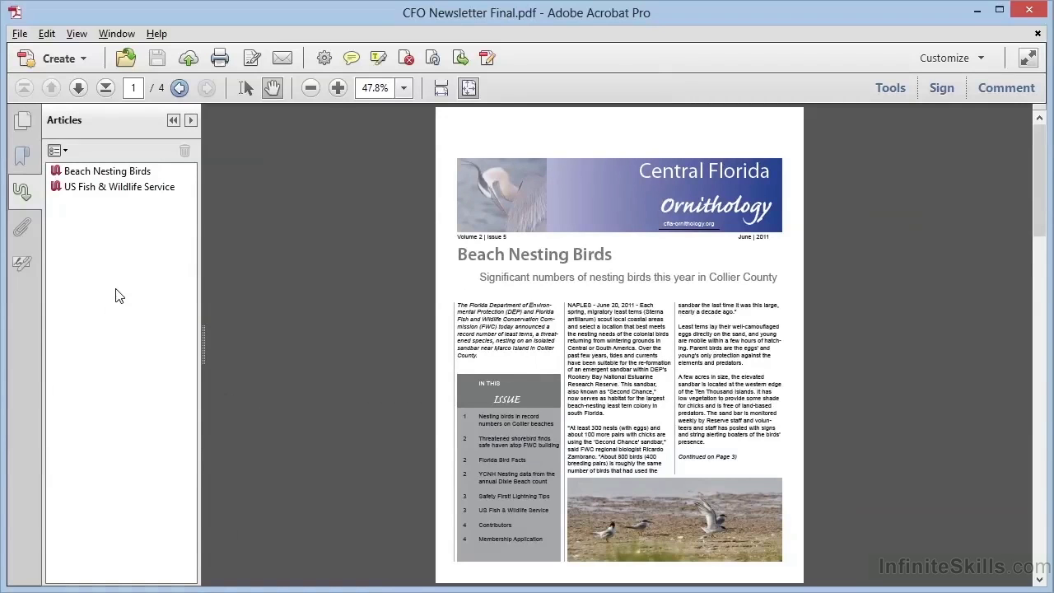
double_click(105, 173)
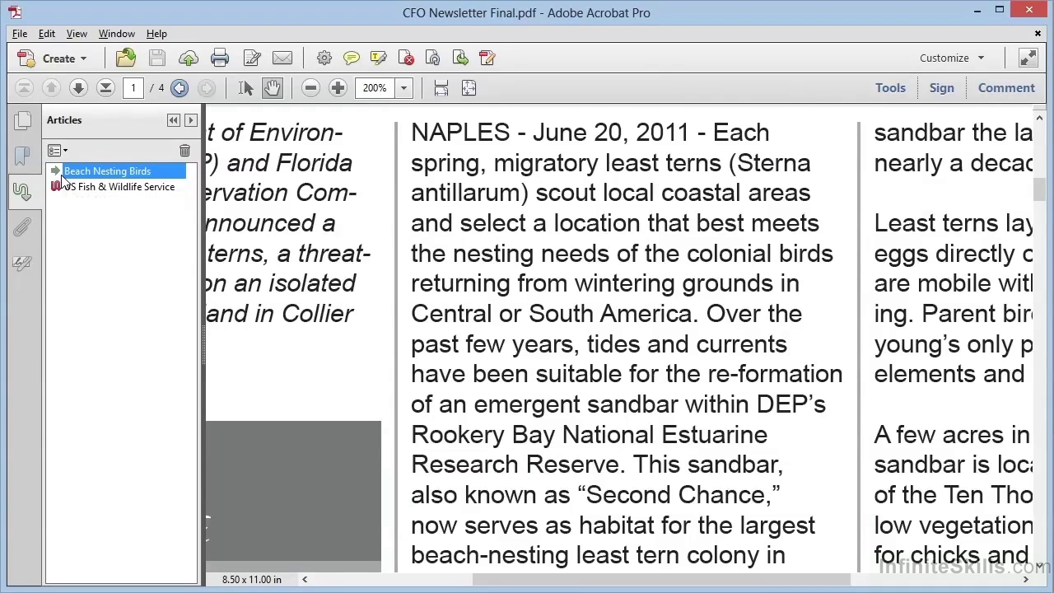
left_click(565, 302)
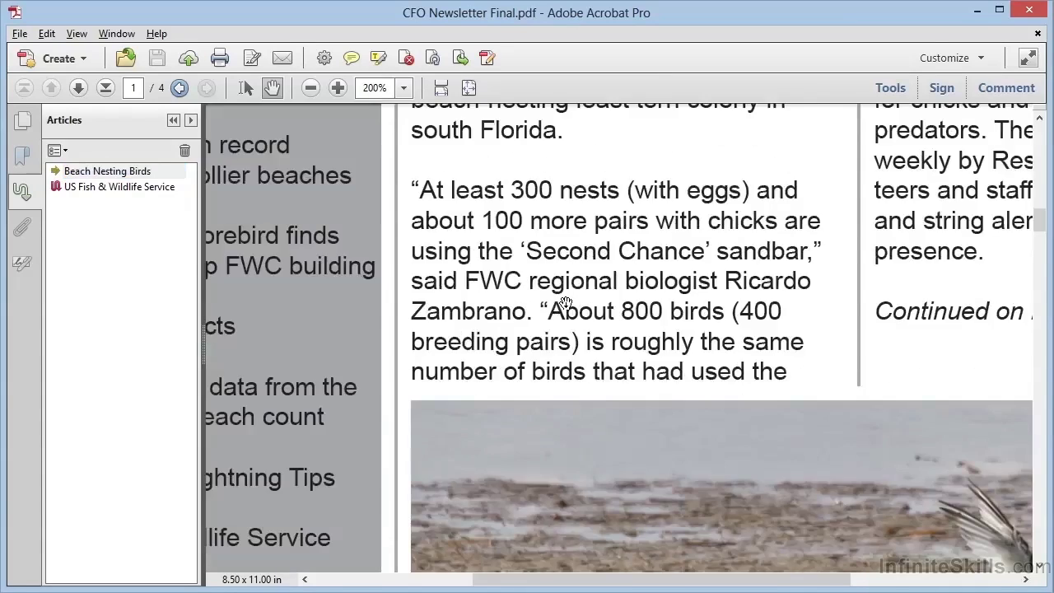
left_click(564, 301)
left_click(564, 302)
left_click(565, 302)
left_click(565, 301)
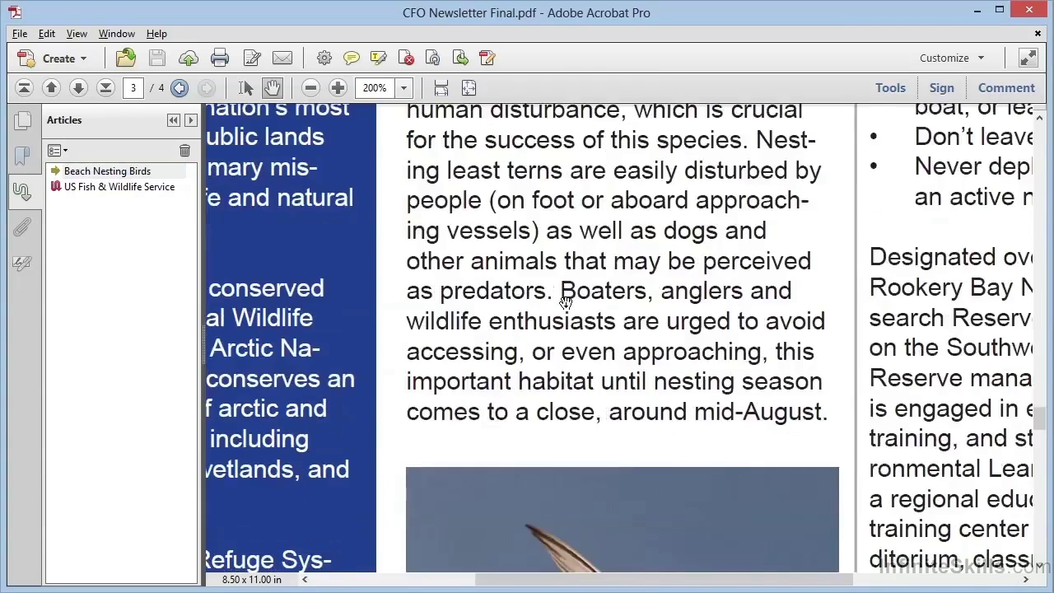
left_click(565, 301)
left_click(565, 301)
left_click(564, 302)
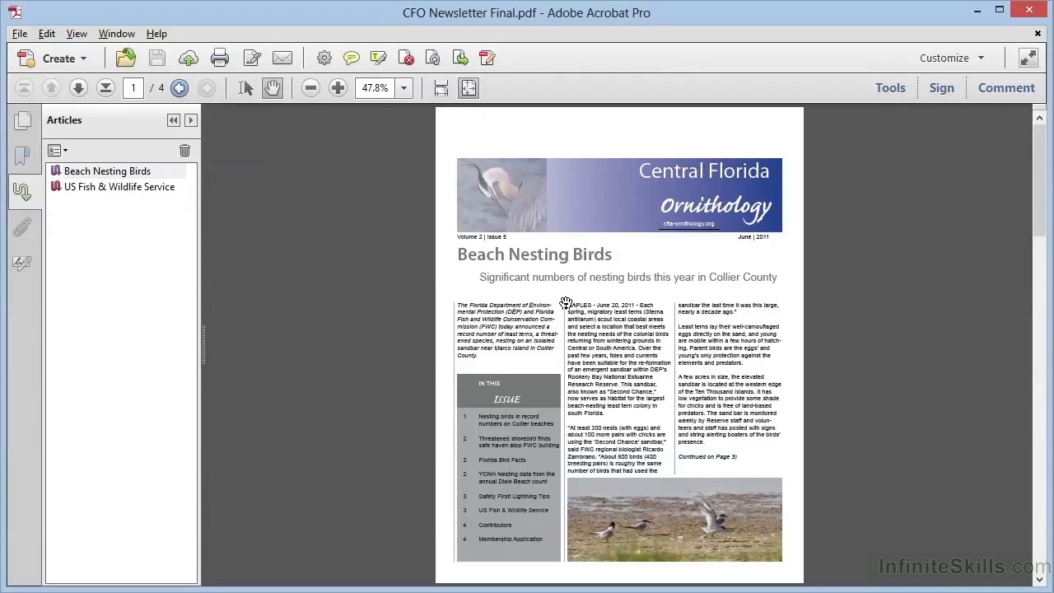
- Read the US Fish & Wildlife Service thread through until it returns to page 1
double_click(136, 194)
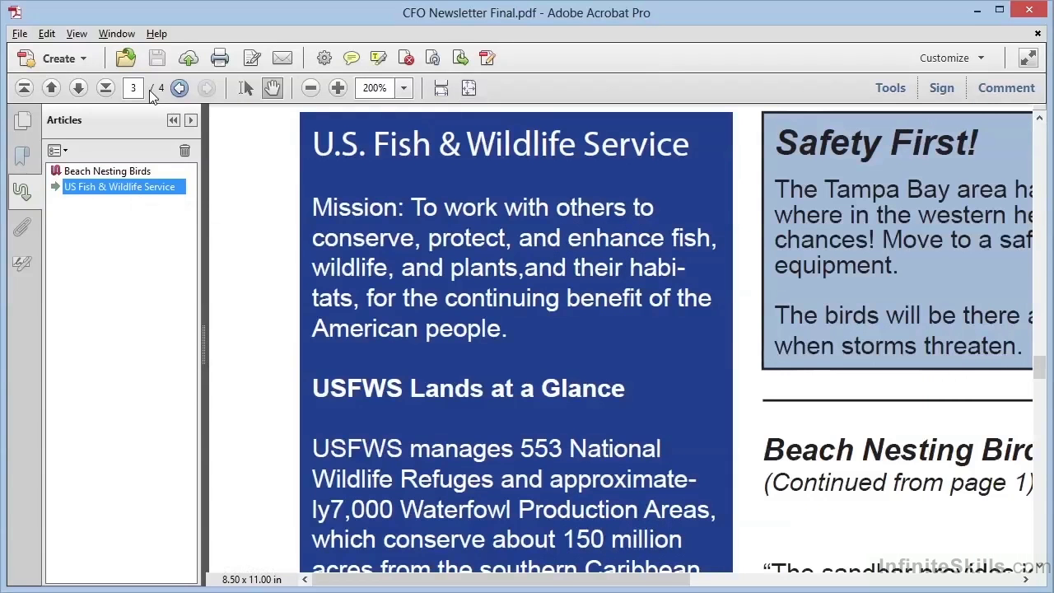
left_click(379, 354)
left_click(379, 353)
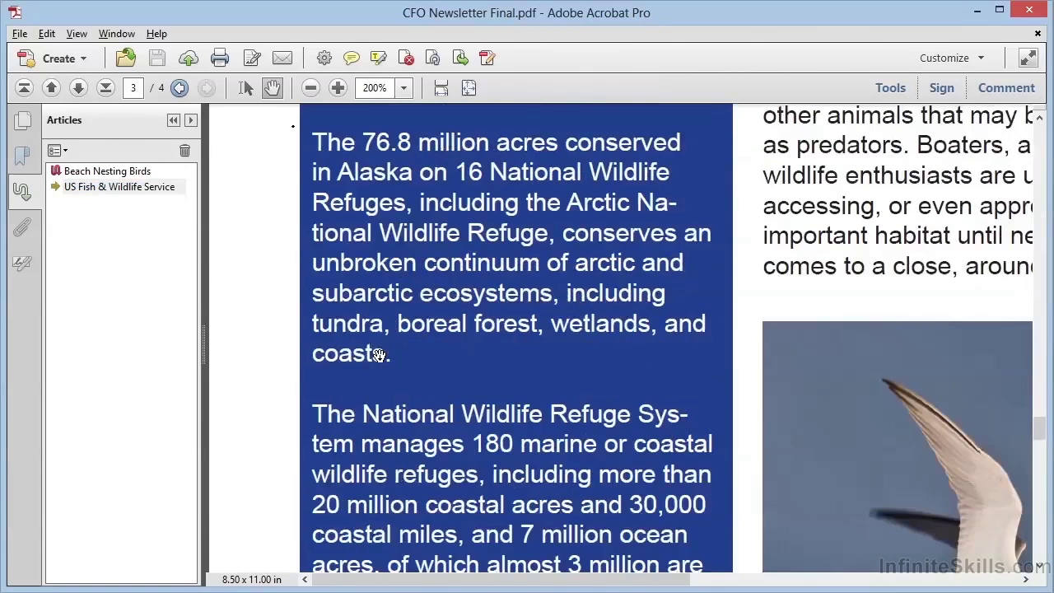
left_click(379, 354)
left_click(379, 356)
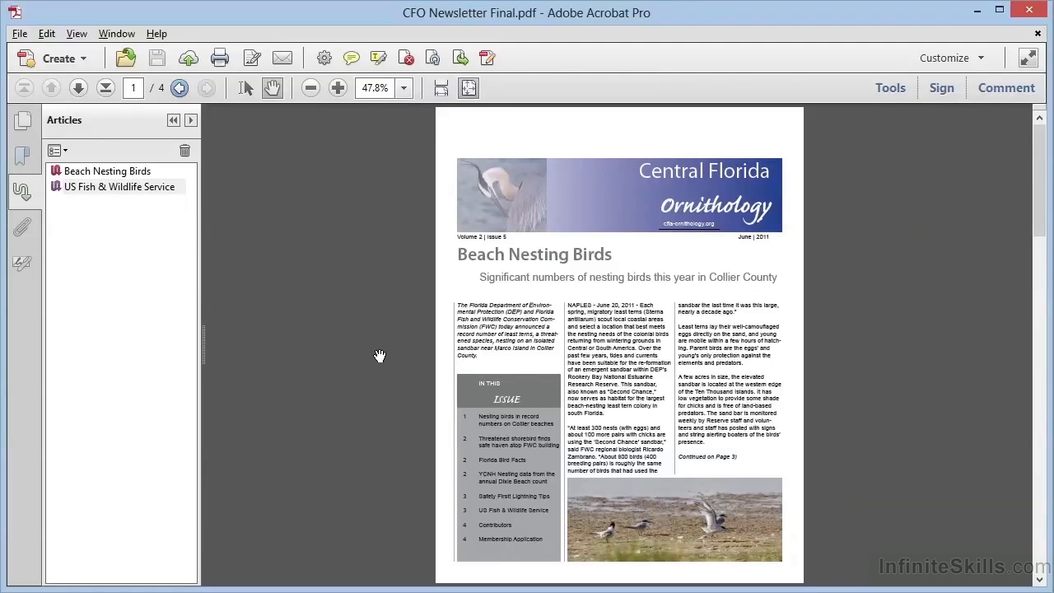
- Collapse the articles list, close the newsletter, and open CFO Newsletter.pdf
left_click(174, 121)
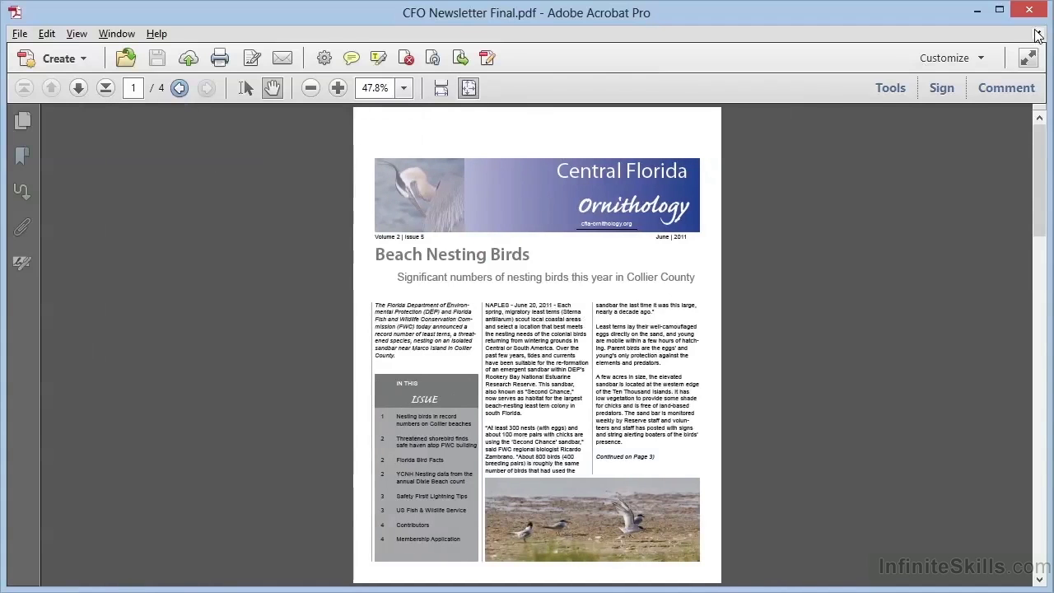
left_click(1037, 33)
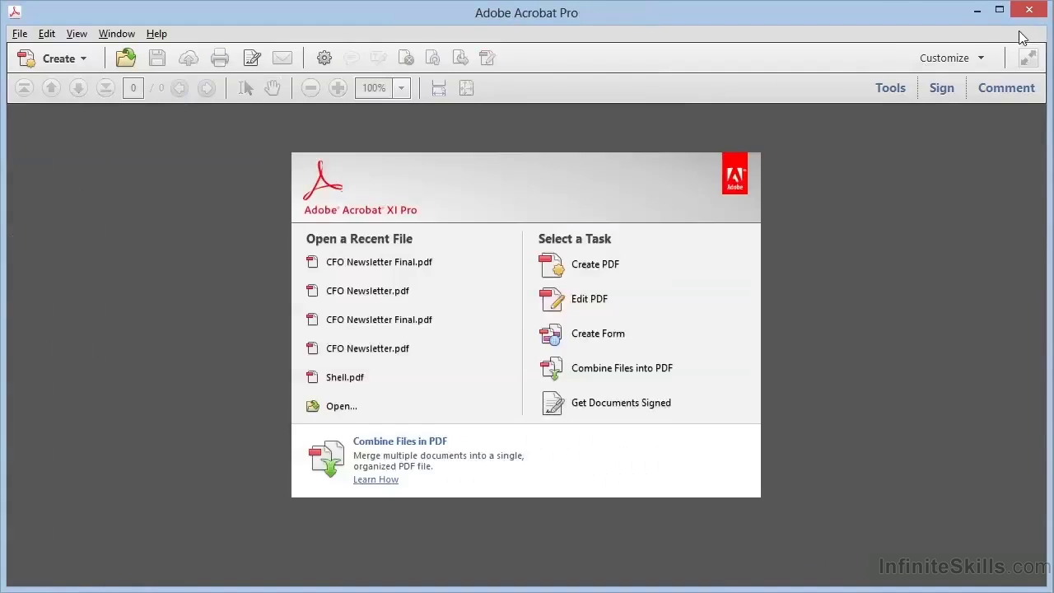
left_click(367, 290)
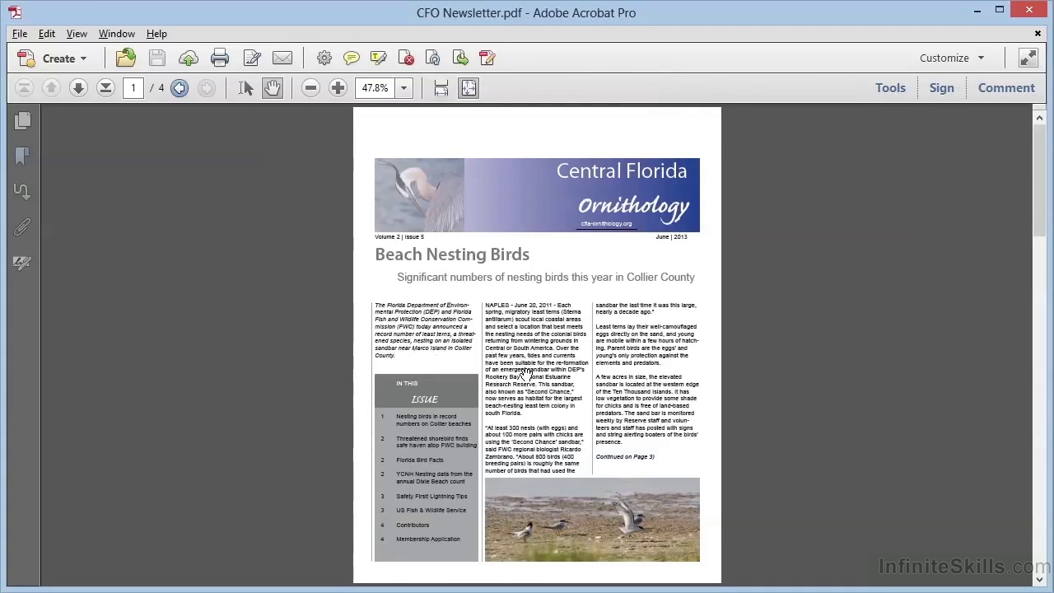
- Add the Document Processing tool set to the Tools pane and expand it
left_click(890, 88)
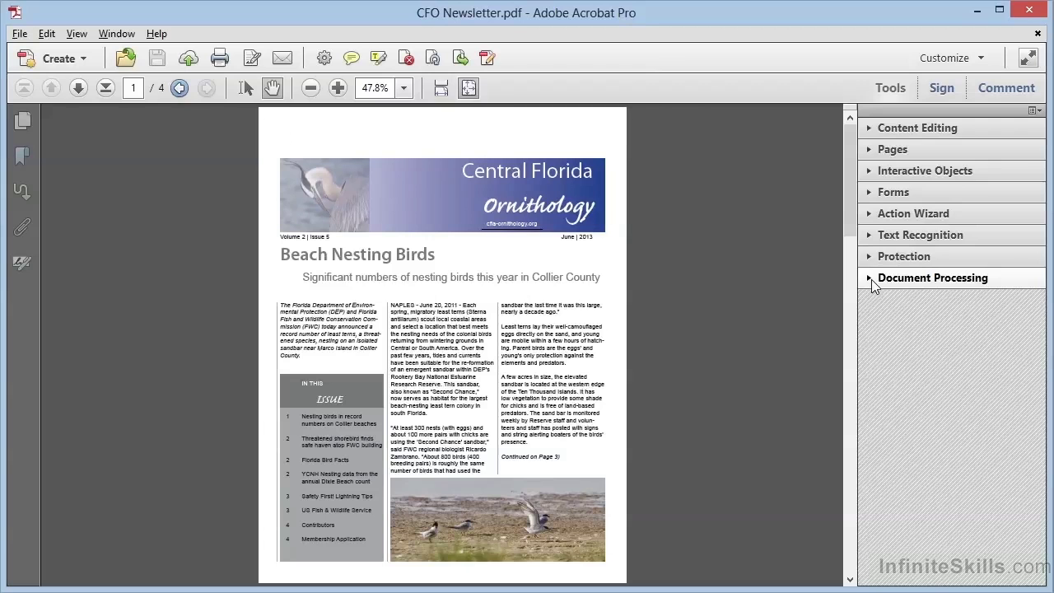
left_click(1034, 112)
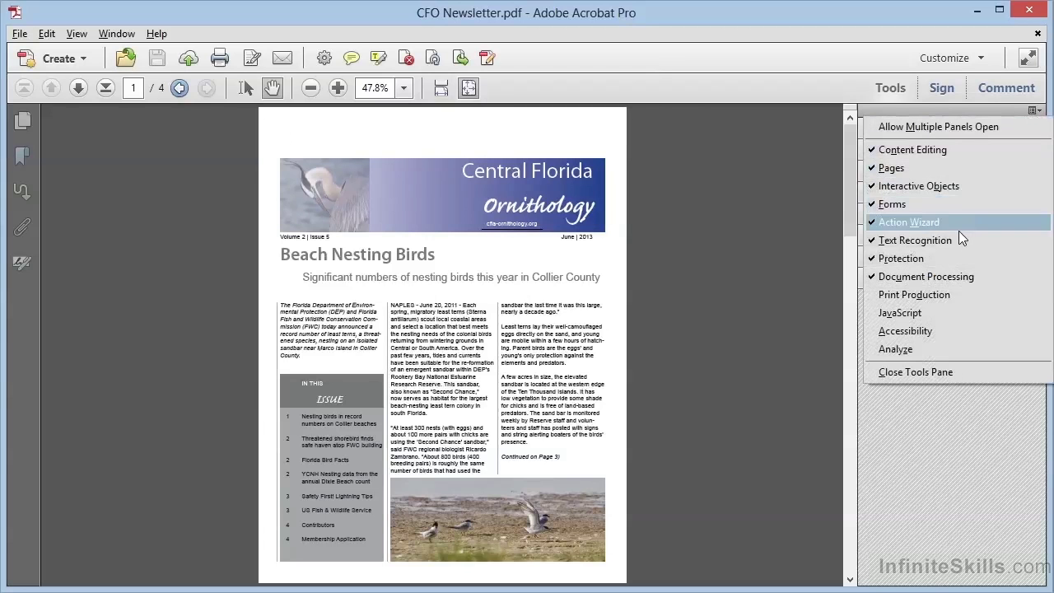
left_click(945, 280)
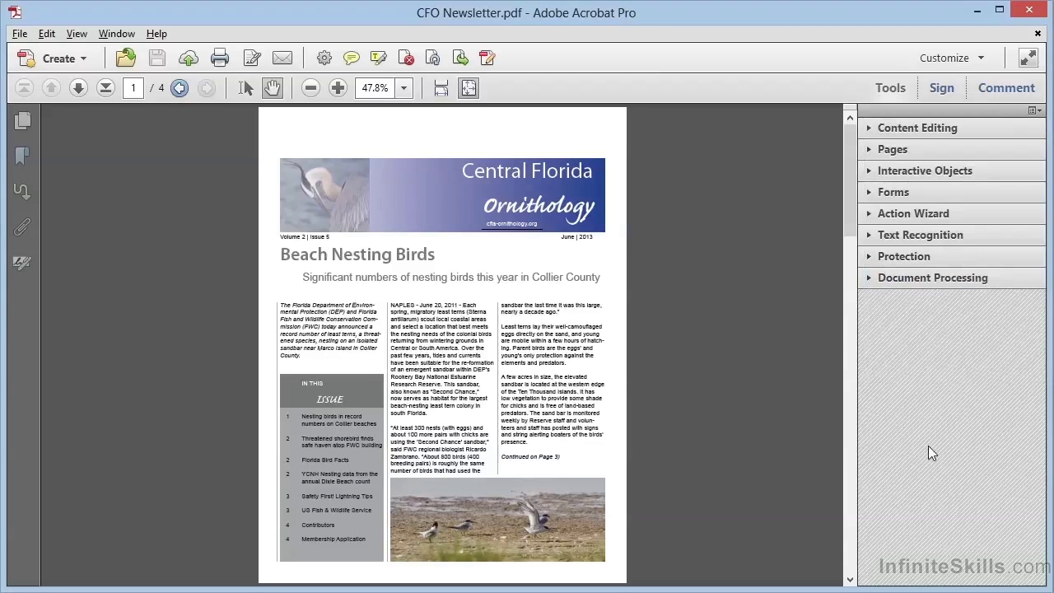
left_click(908, 280)
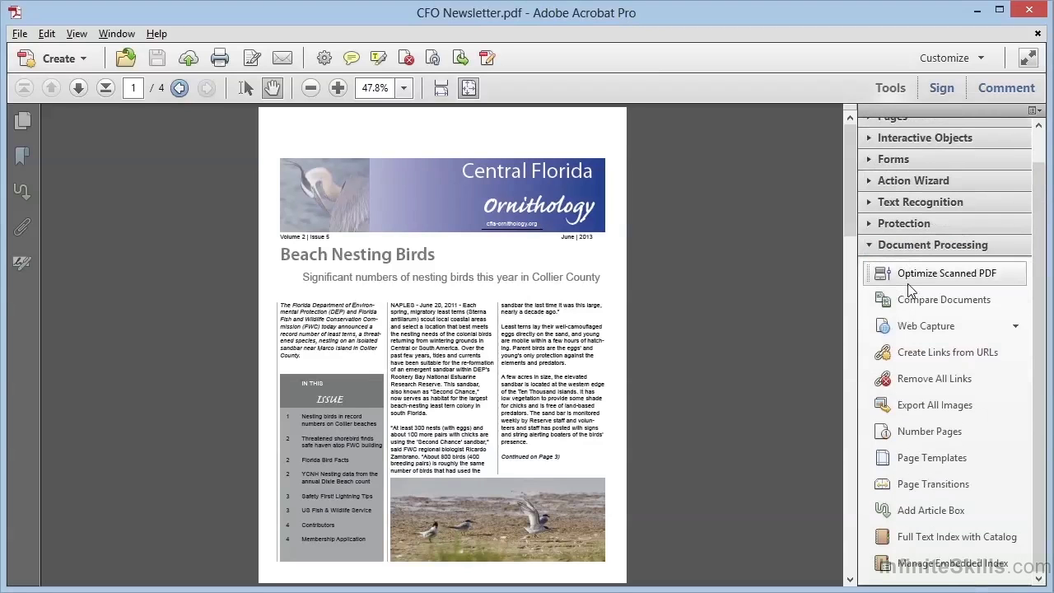
- Draw article boxes over both columns on page 1 and both on page 3, then end the thread
left_click(916, 511)
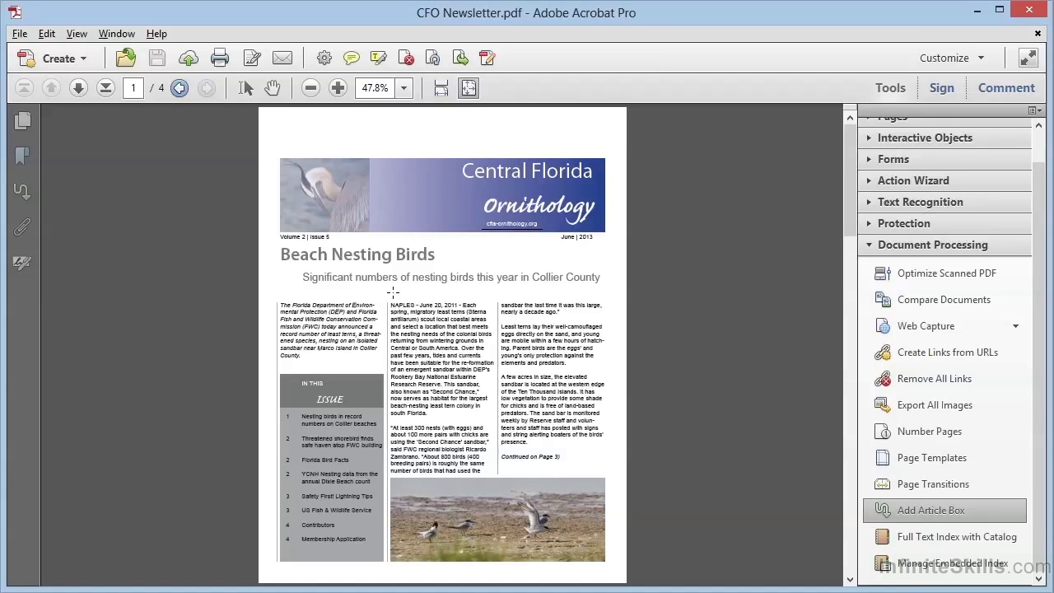
left_click_drag(385, 298, 497, 477)
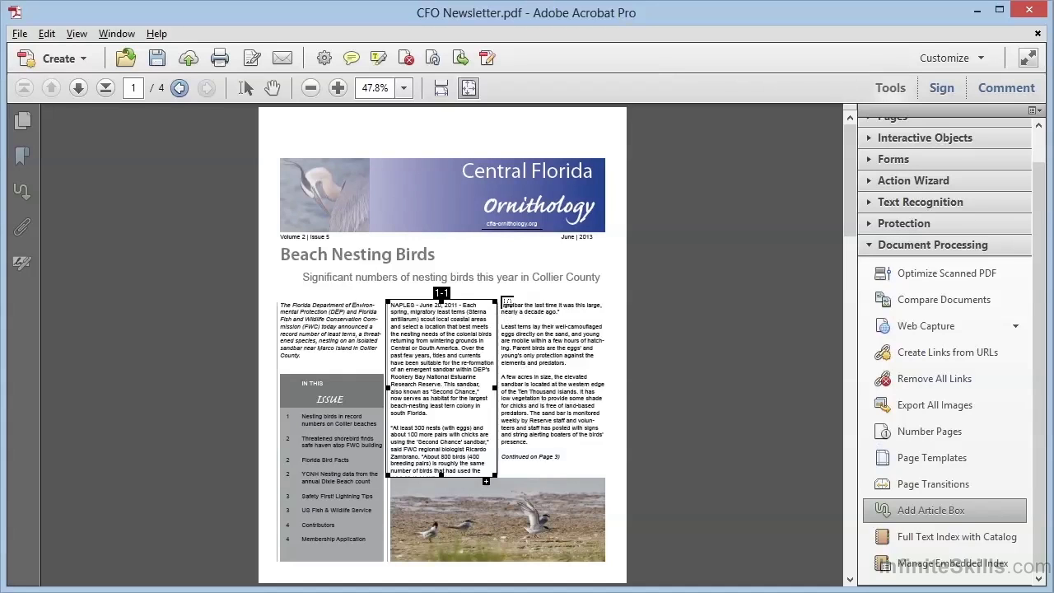
mouse_move(501, 303)
left_mouse_down()
mouse_move(560, 420)
mouse_move(615, 483)
left_mouse_up()
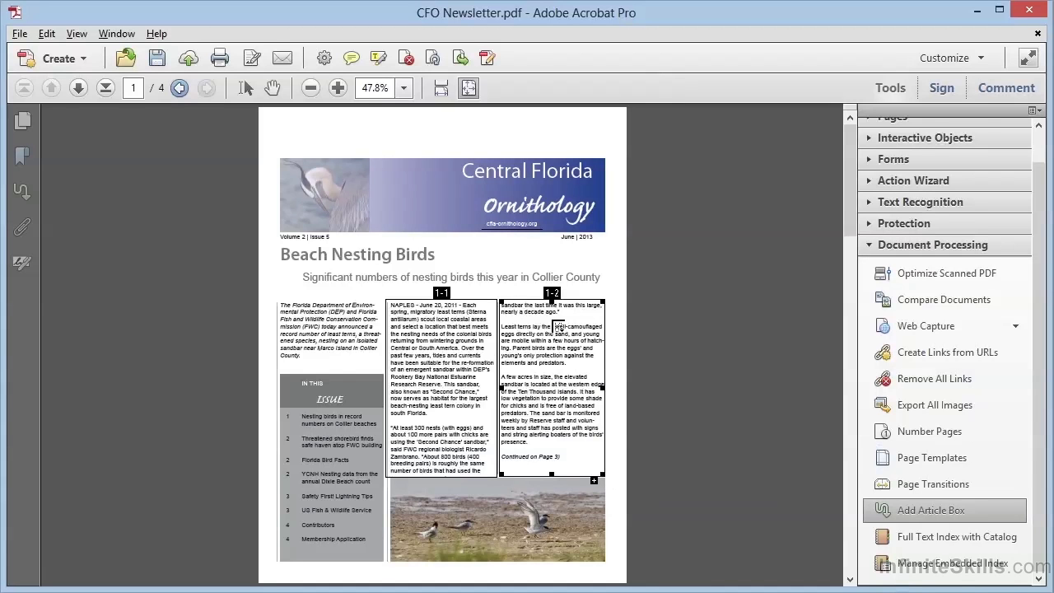
scroll(506, 407, "down", 3)
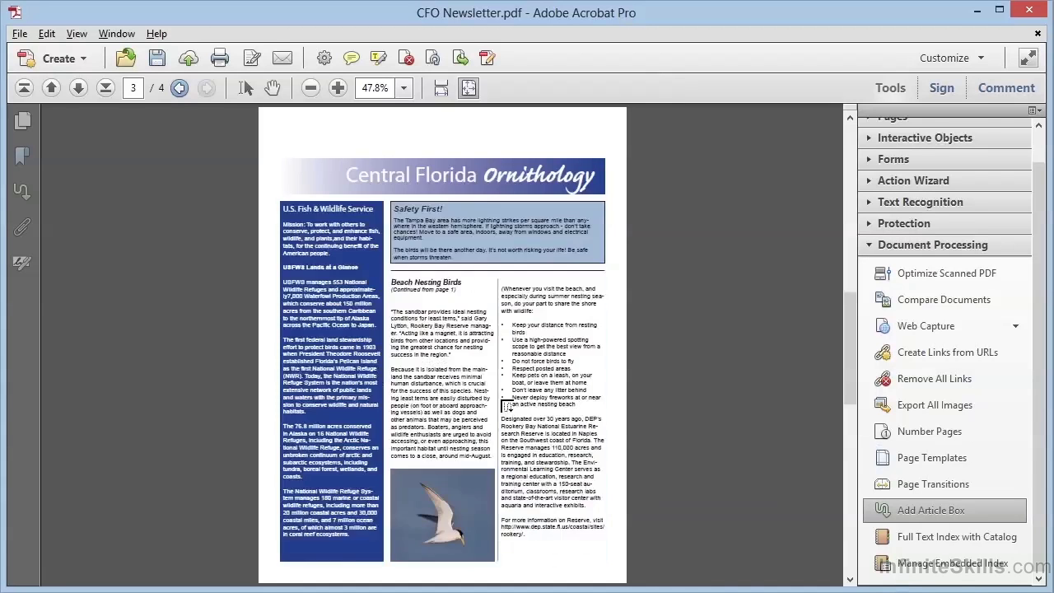
scroll(506, 407, "up", 1)
left_click_drag(390, 270, 496, 467)
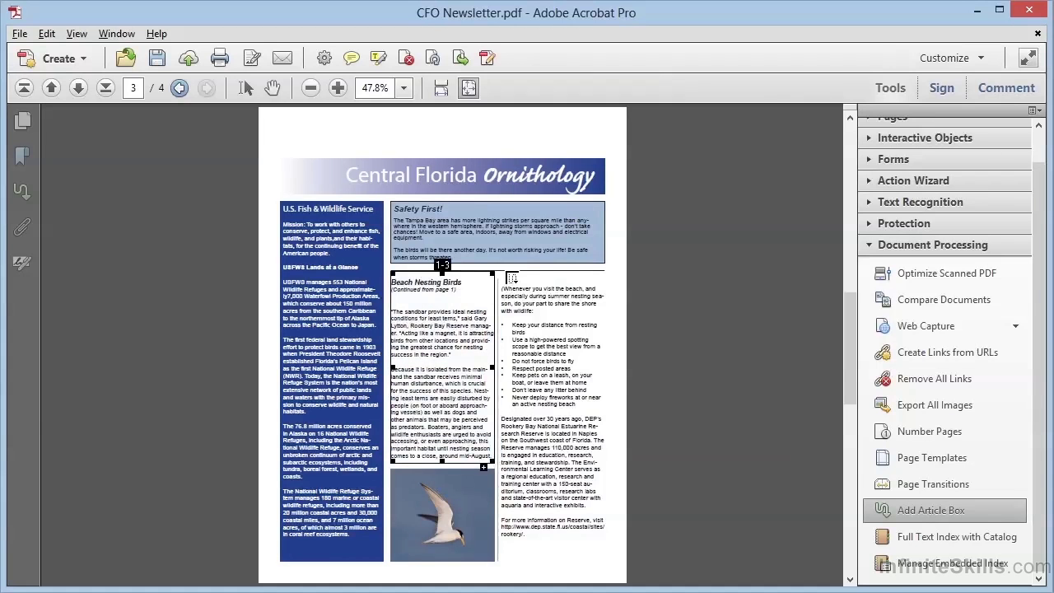
left_click_drag(498, 270, 614, 551)
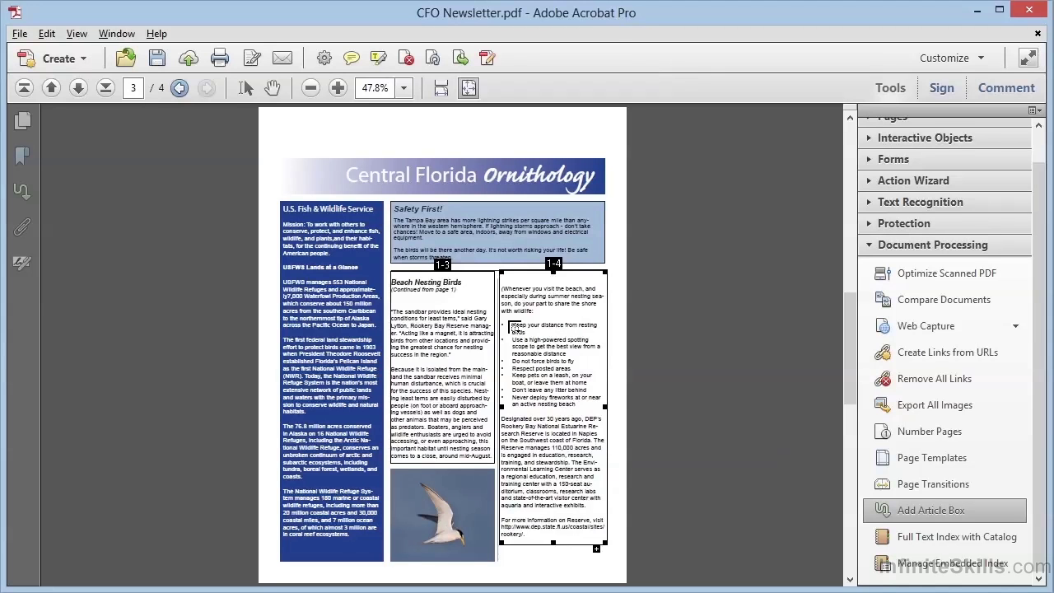
key("Return")
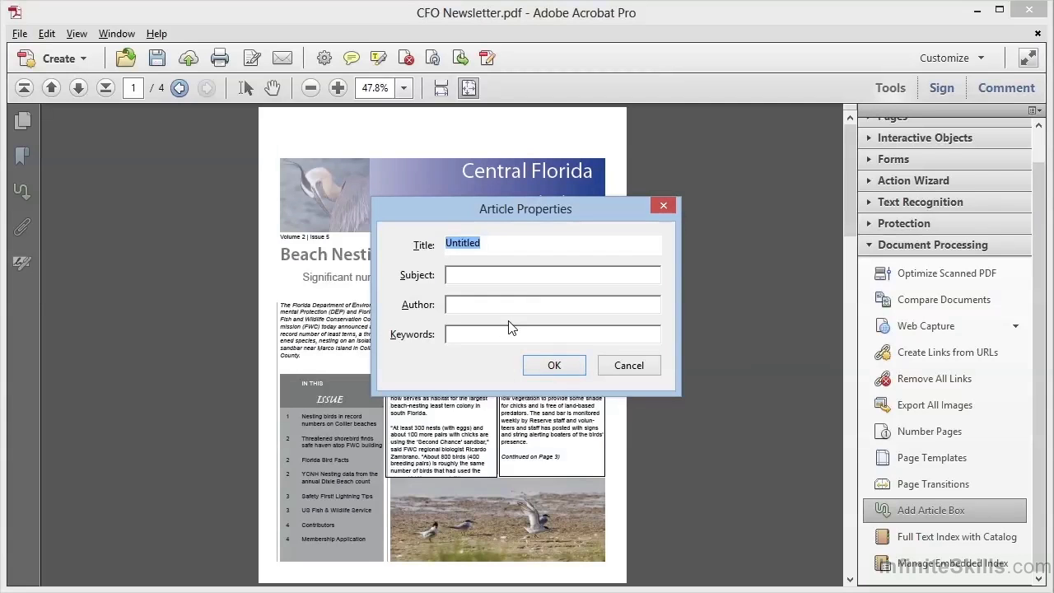
- Title the new thread 'Beach Nesting Birds' and display it in the Articles panel
type("Beach Nesting Birds")
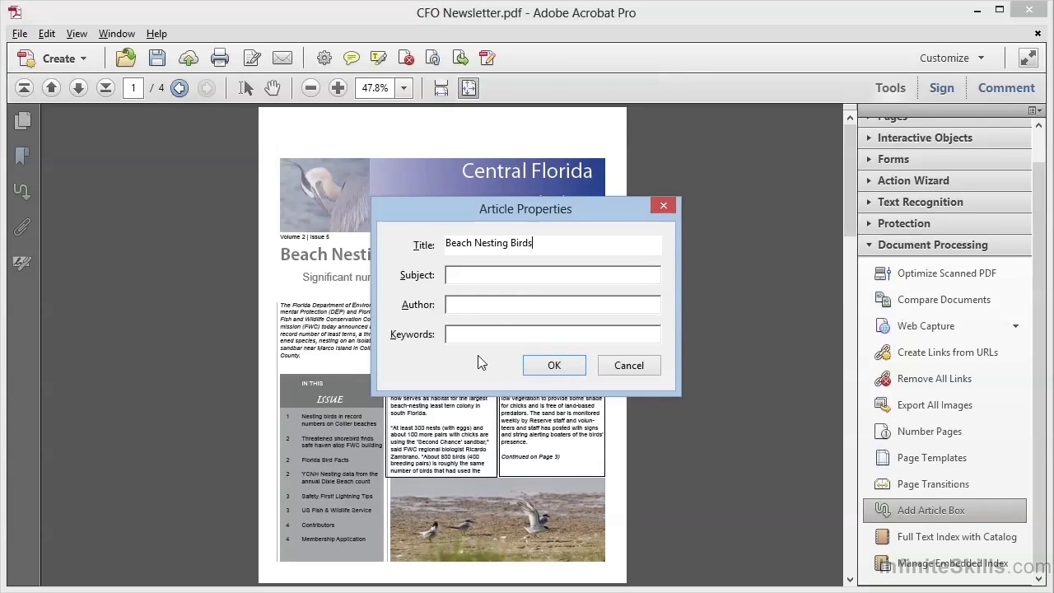
left_click(546, 365)
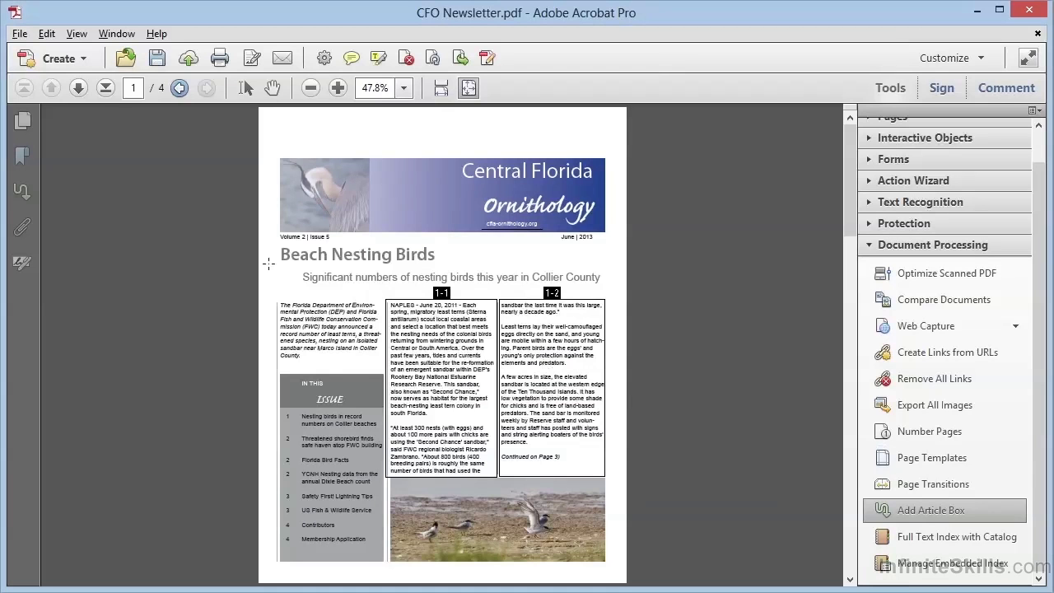
left_click(25, 194)
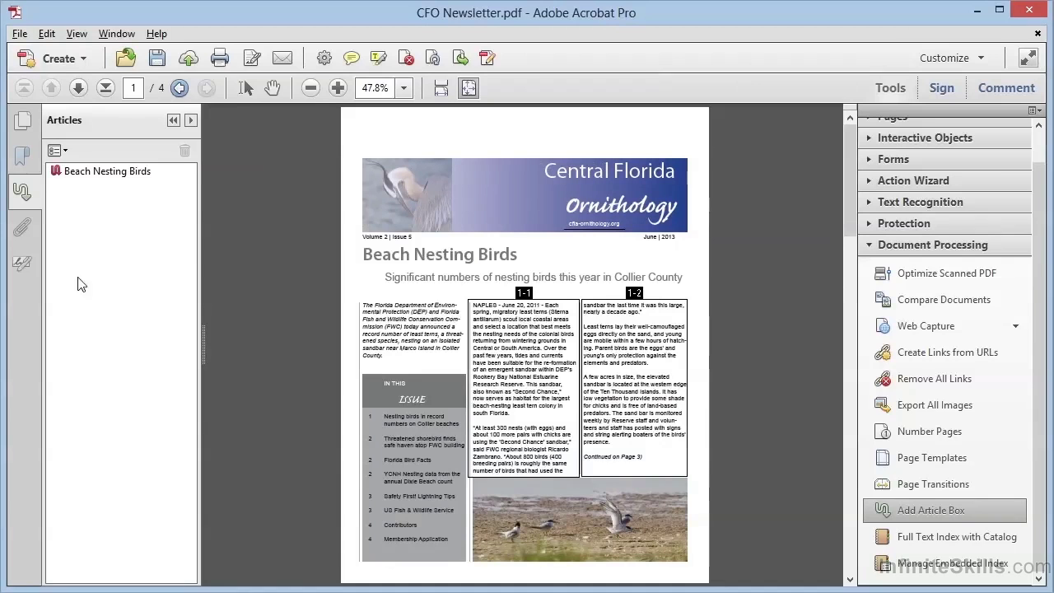
right_click(25, 312)
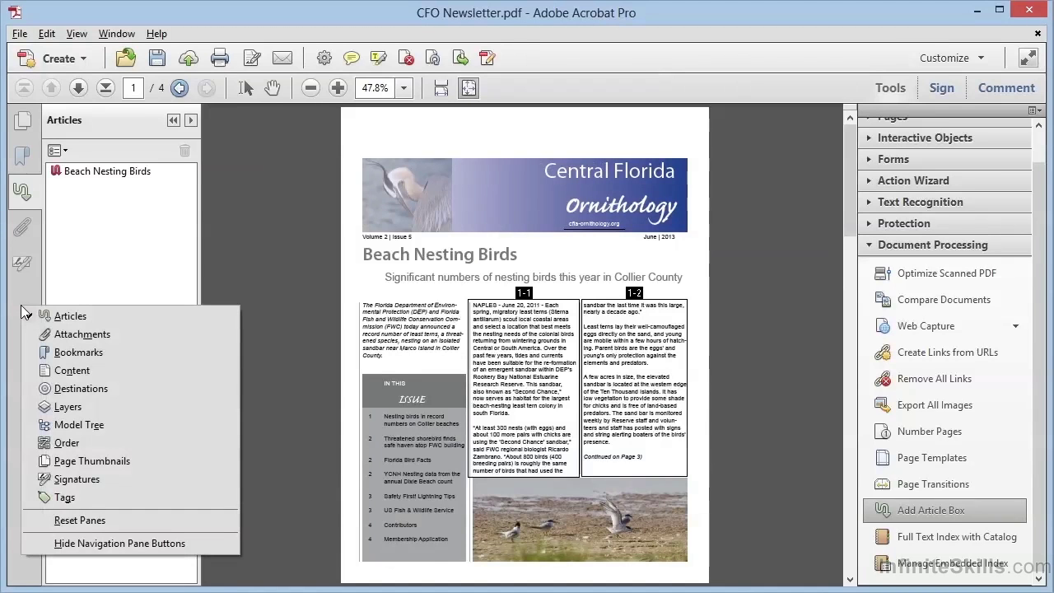
- Dismiss the pane menu and switch to the Hand tool, hiding the article box outlines
left_click(91, 175)
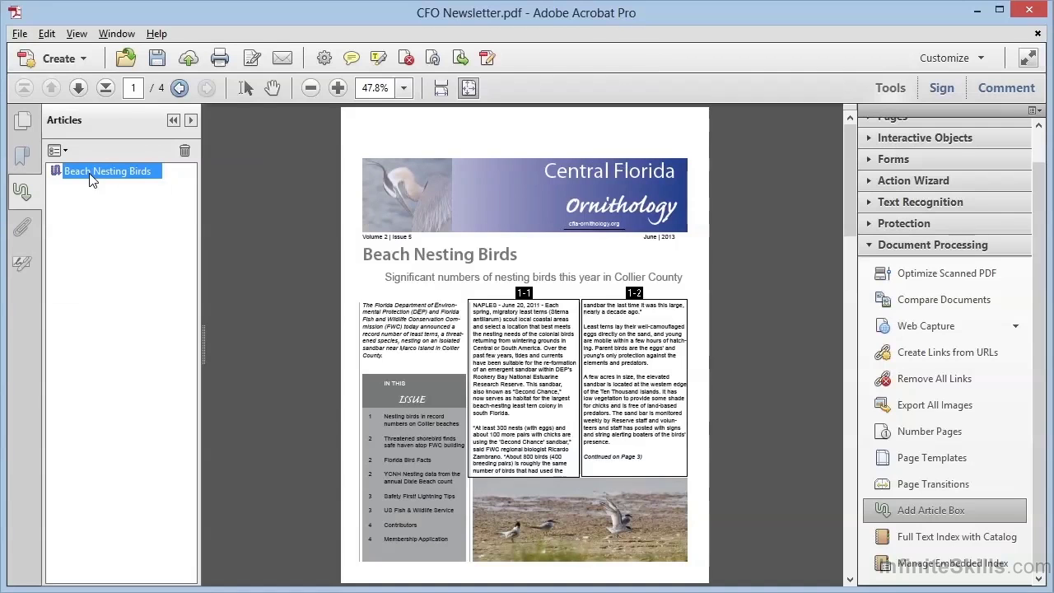
left_click(277, 92)
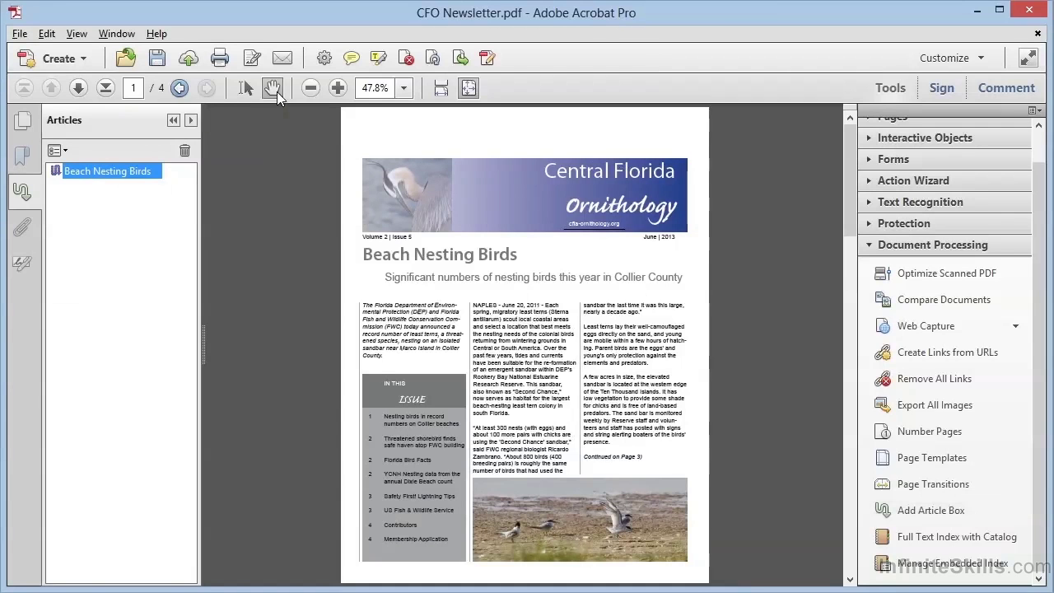
left_click(570, 313)
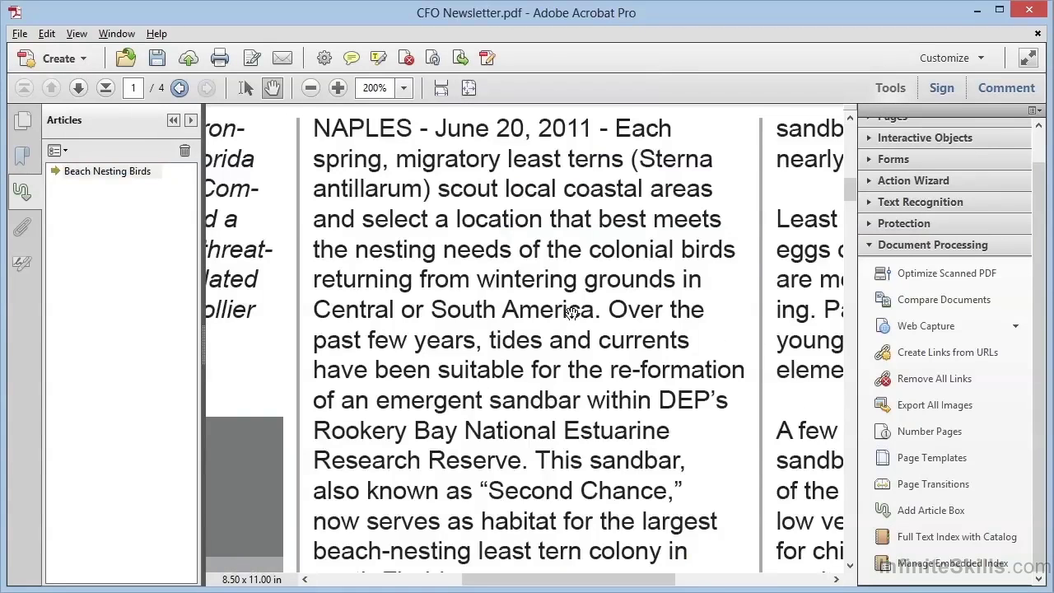
left_click(570, 313)
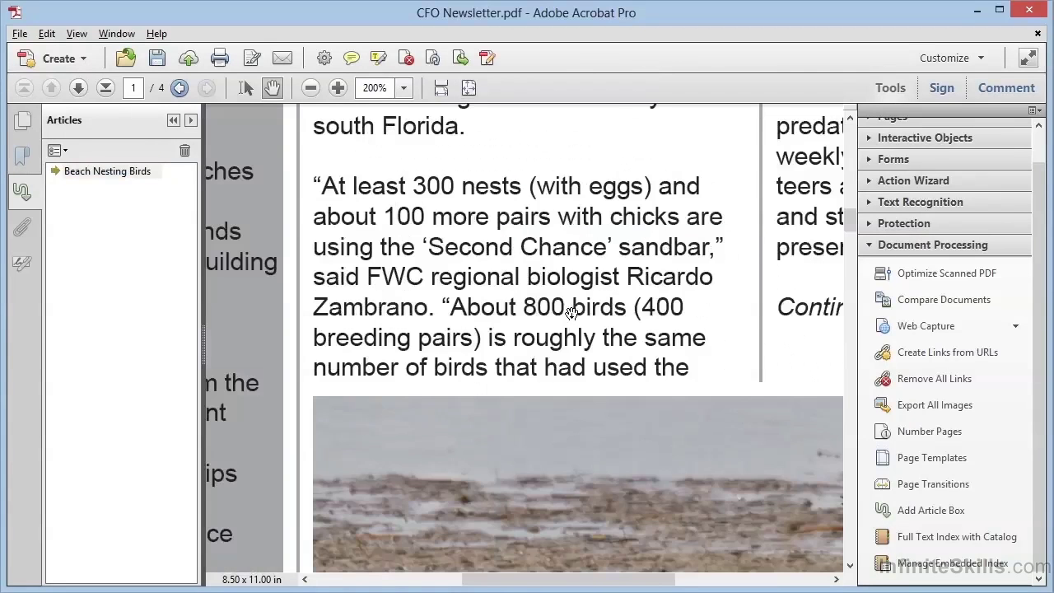
left_click(570, 313)
left_click(570, 313)
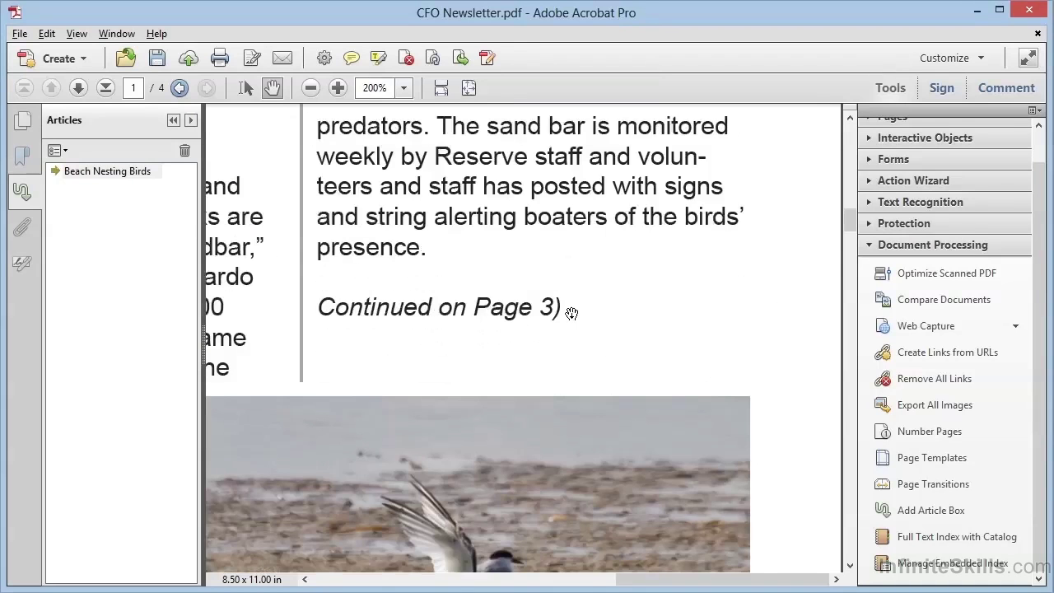
left_click(570, 313)
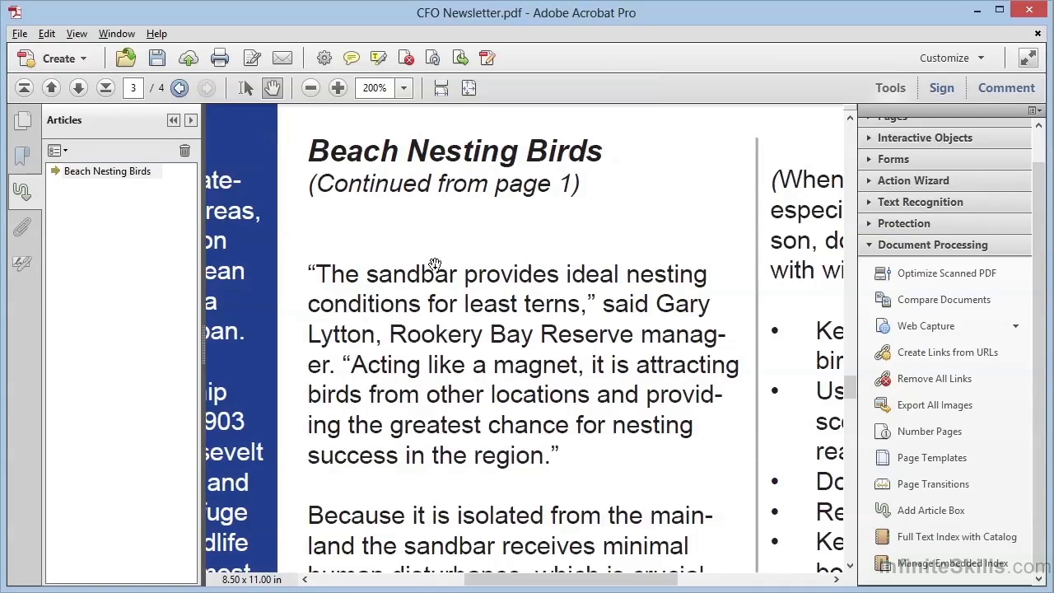
left_click(463, 280)
left_click(464, 281)
left_click(464, 282)
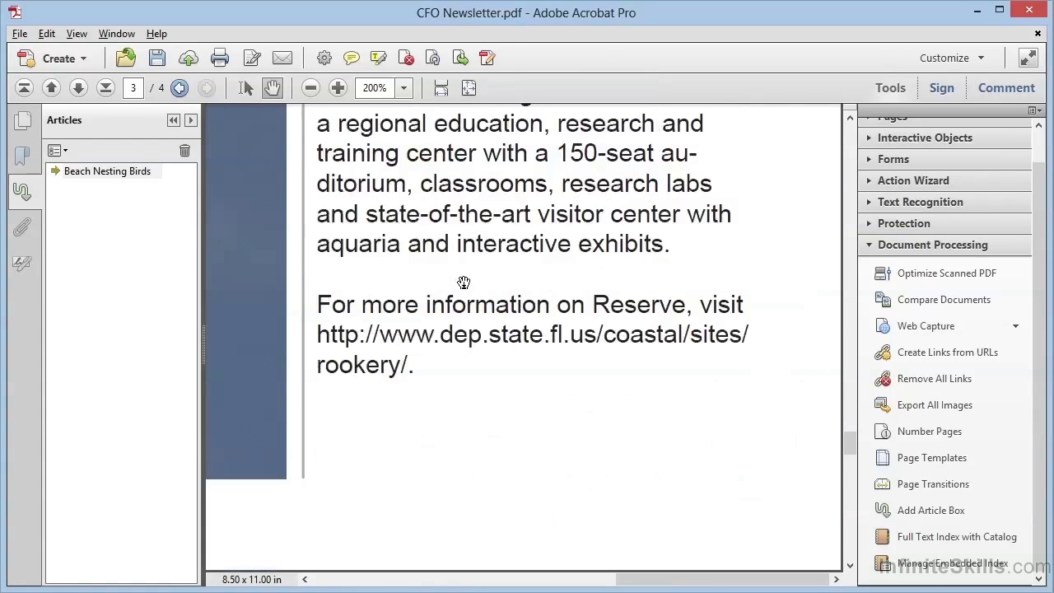
left_click(512, 370)
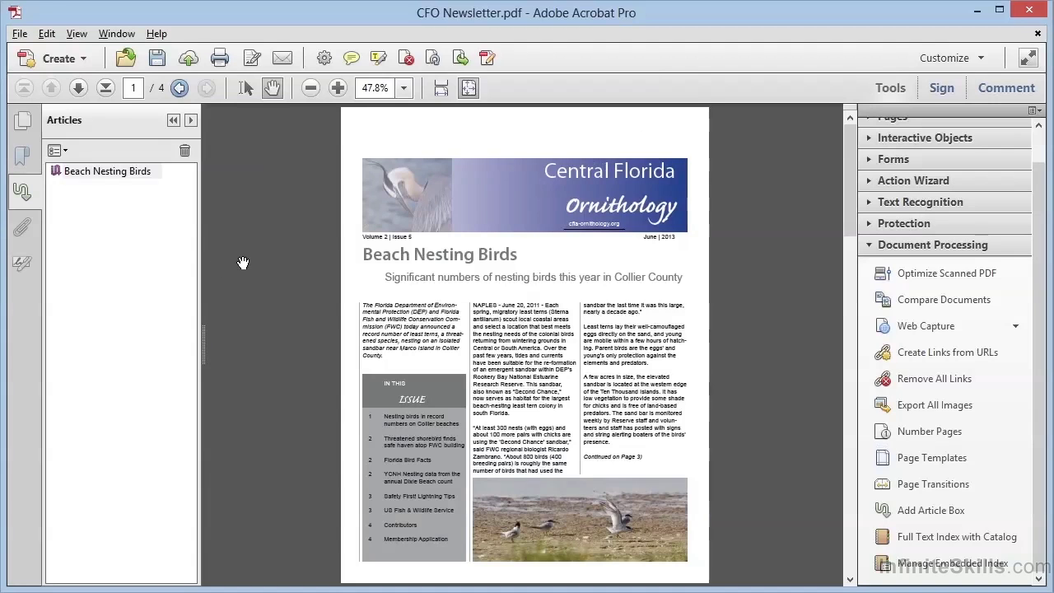
- Review the Beach Nesting Birds article properties without changes, then advance to page 3
left_click(56, 151)
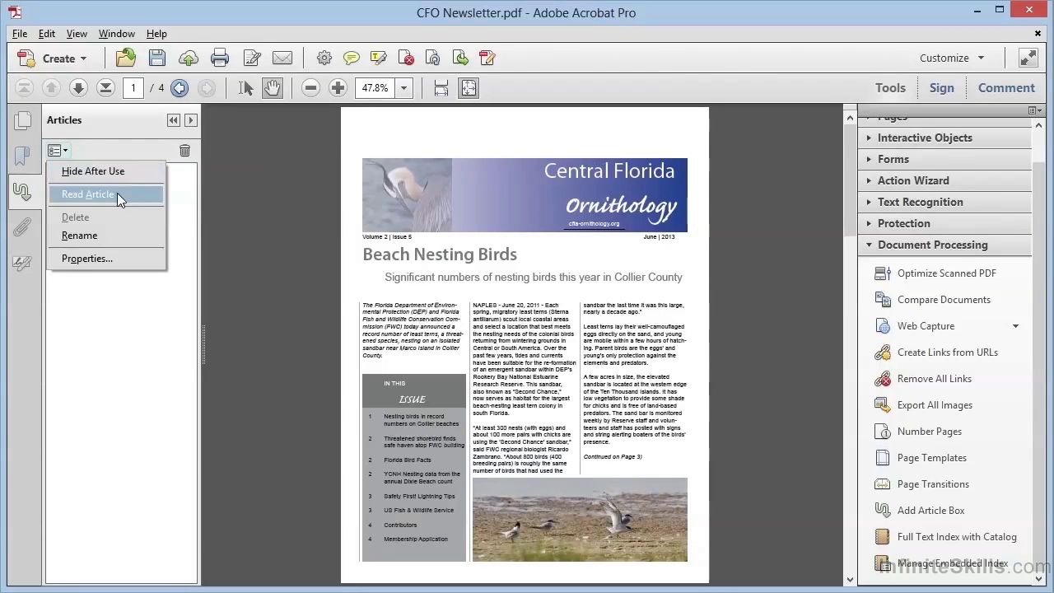
left_click(128, 263)
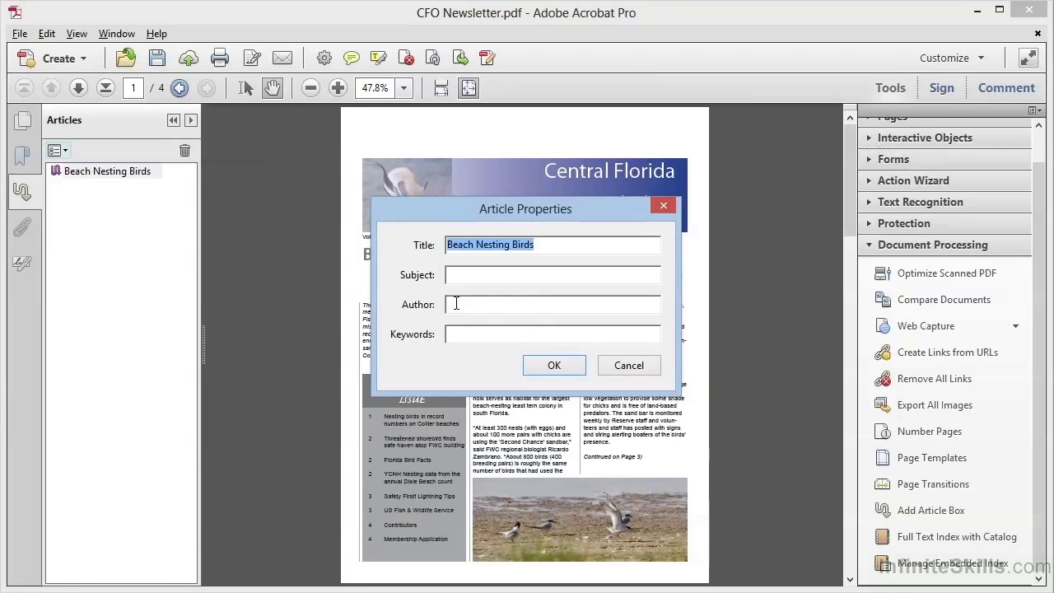
left_click(638, 368)
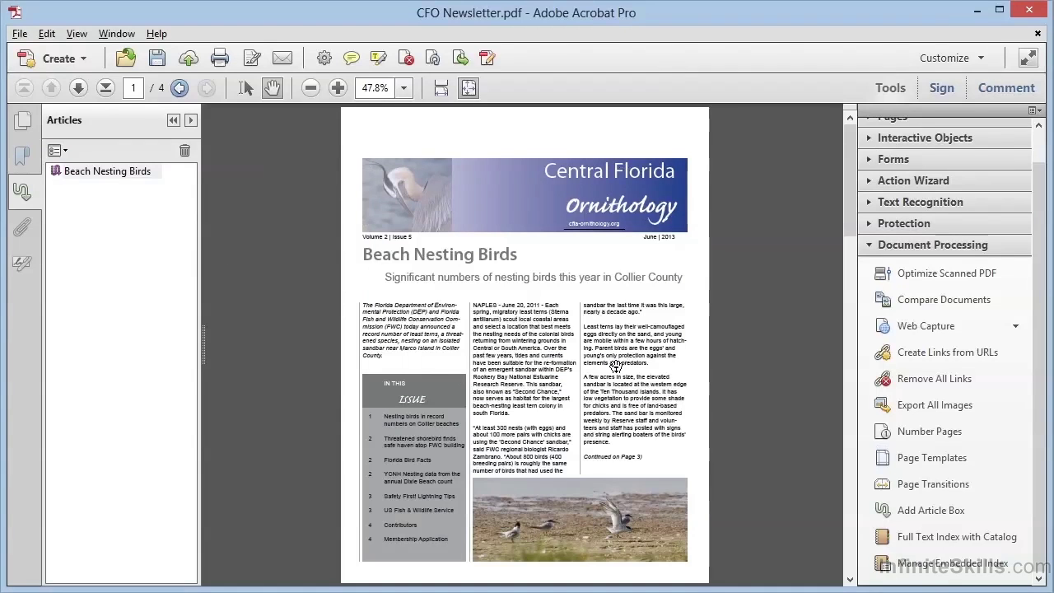
left_click(550, 363)
left_click(550, 362)
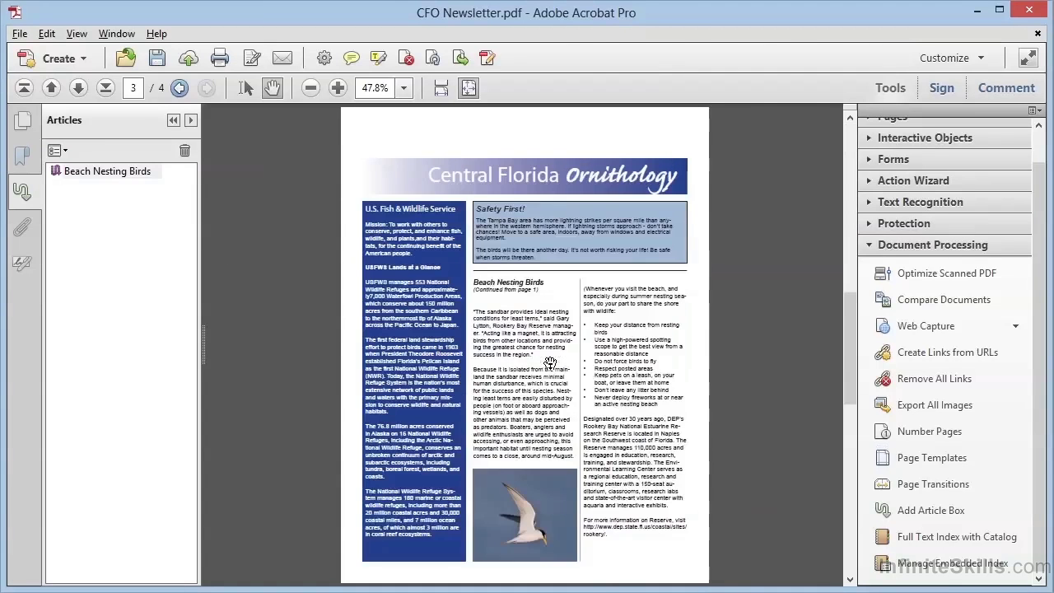
- Box page 3's blue column as a new article titled 'US Fish & Wildlife Service'
left_click(945, 519)
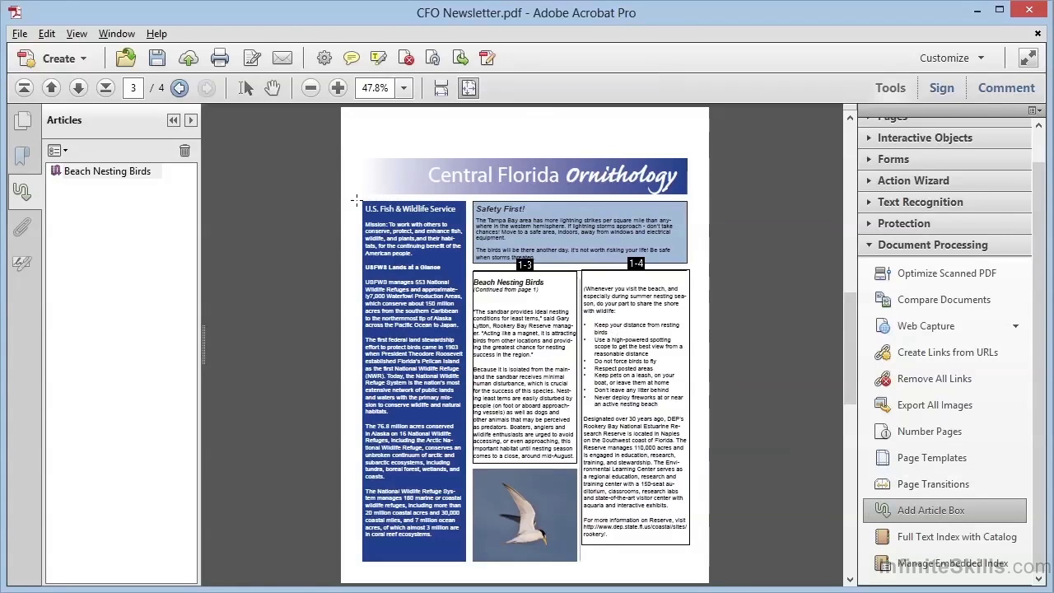
left_click_drag(360, 200, 465, 566)
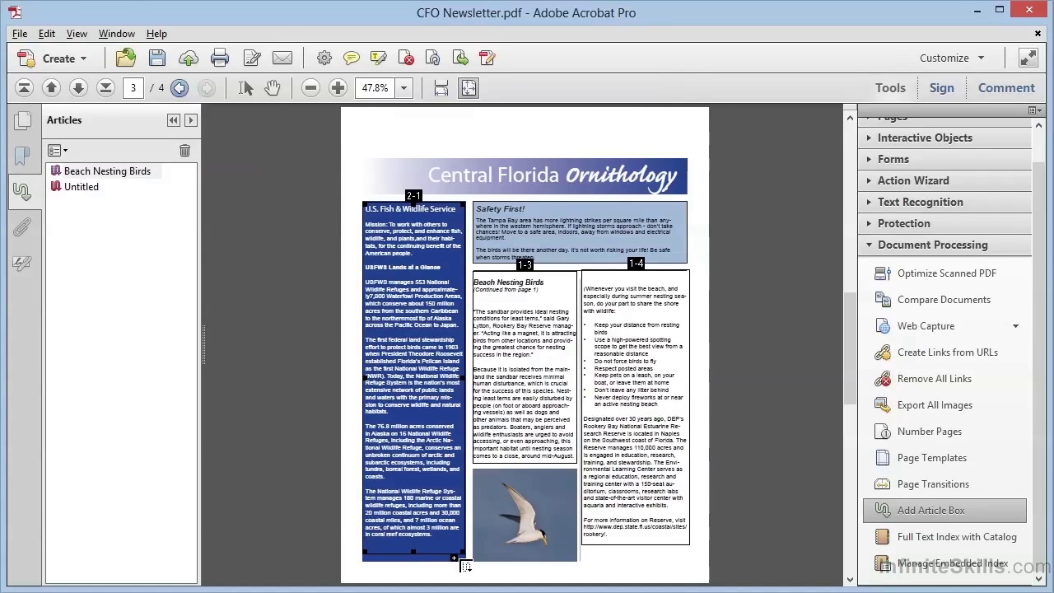
key("Return")
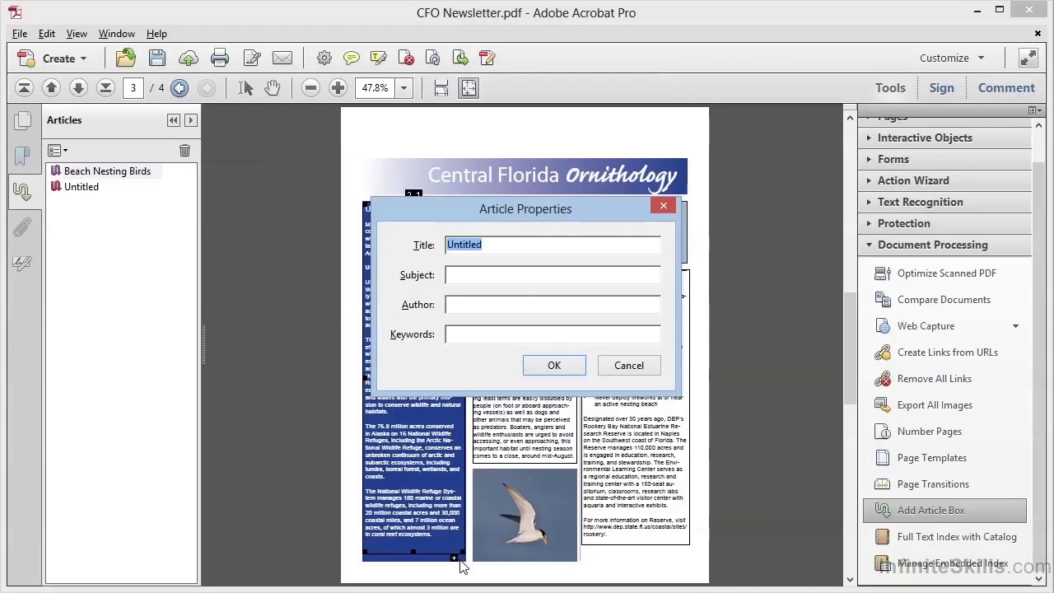
type("US Fish")
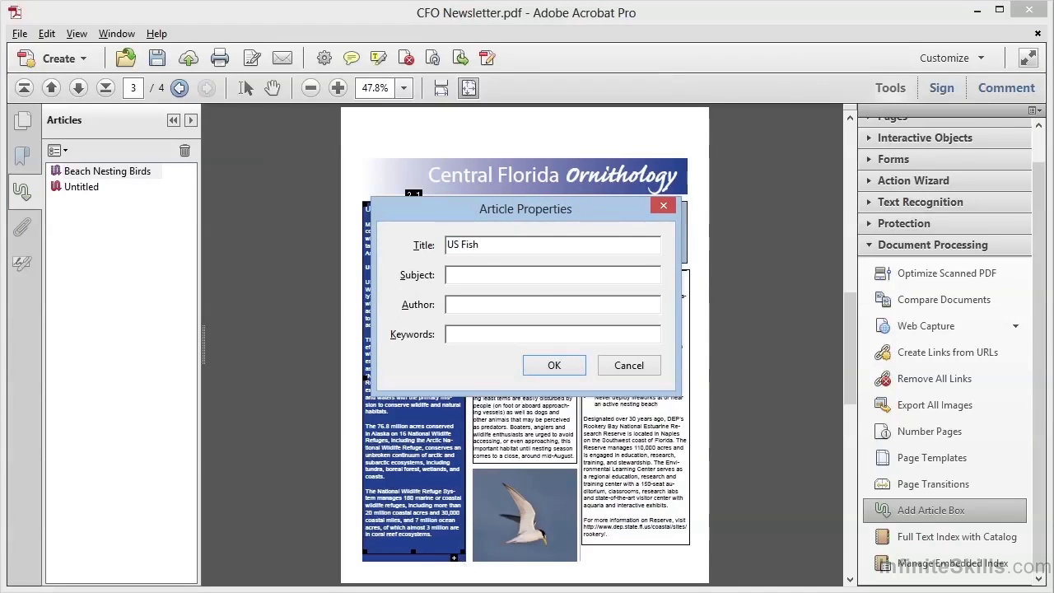
type(" & Wildlife Service")
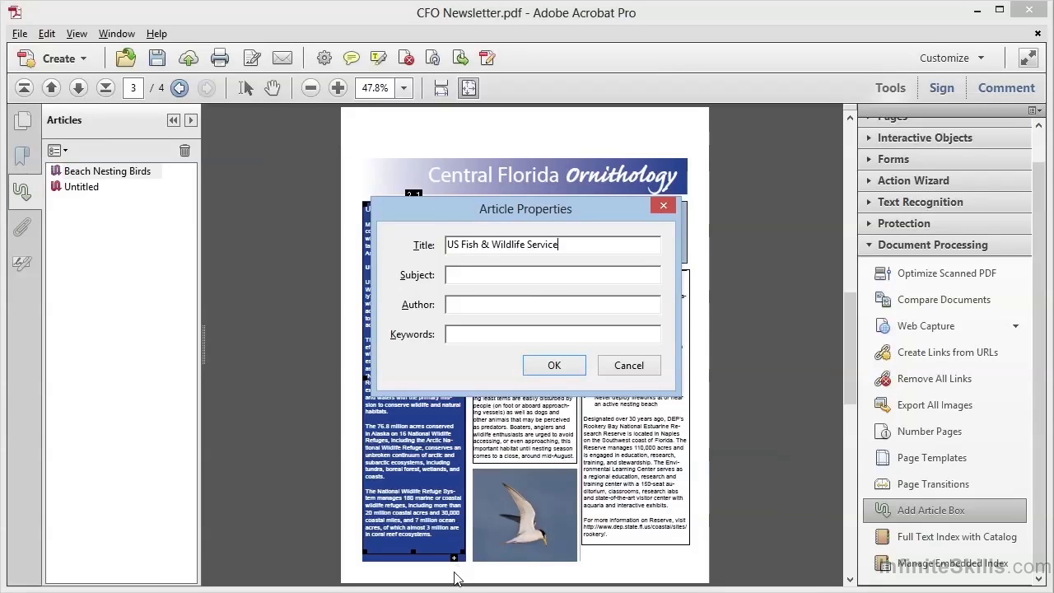
left_click(573, 375)
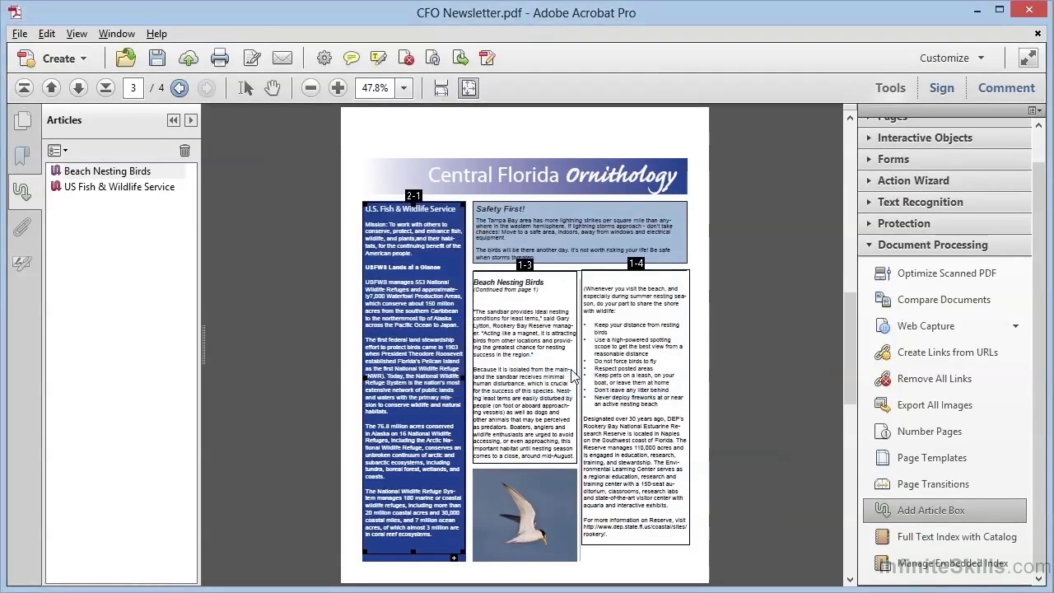
left_click(273, 88)
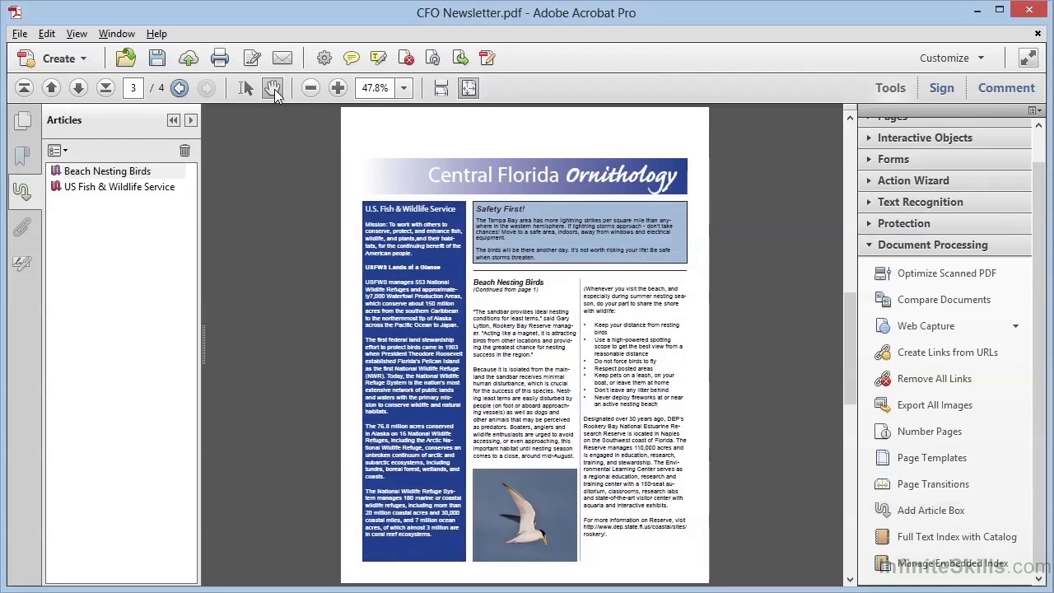
left_click(413, 233)
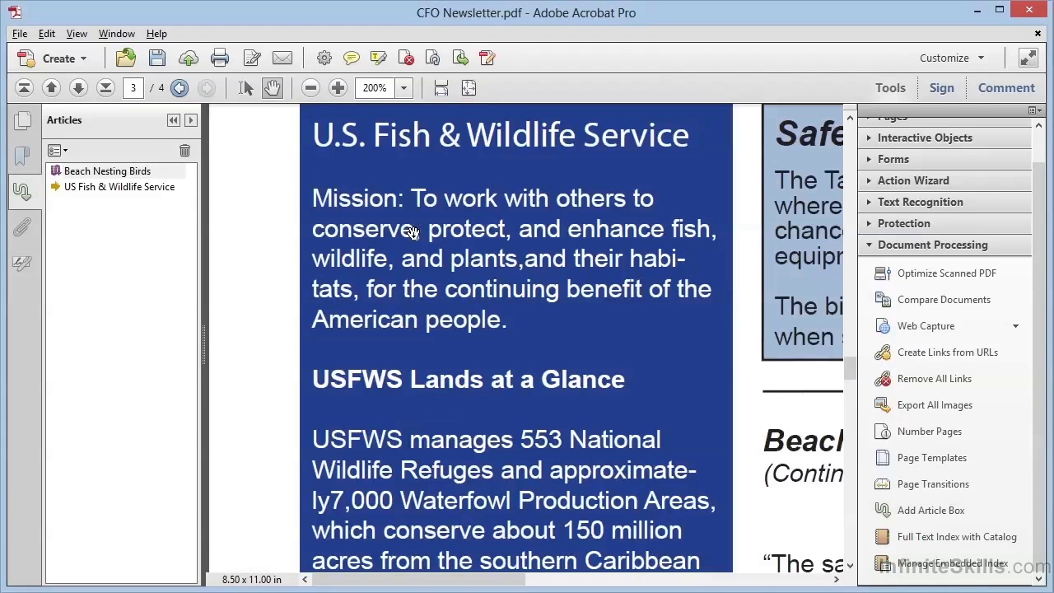
left_click(412, 233)
left_click(412, 233)
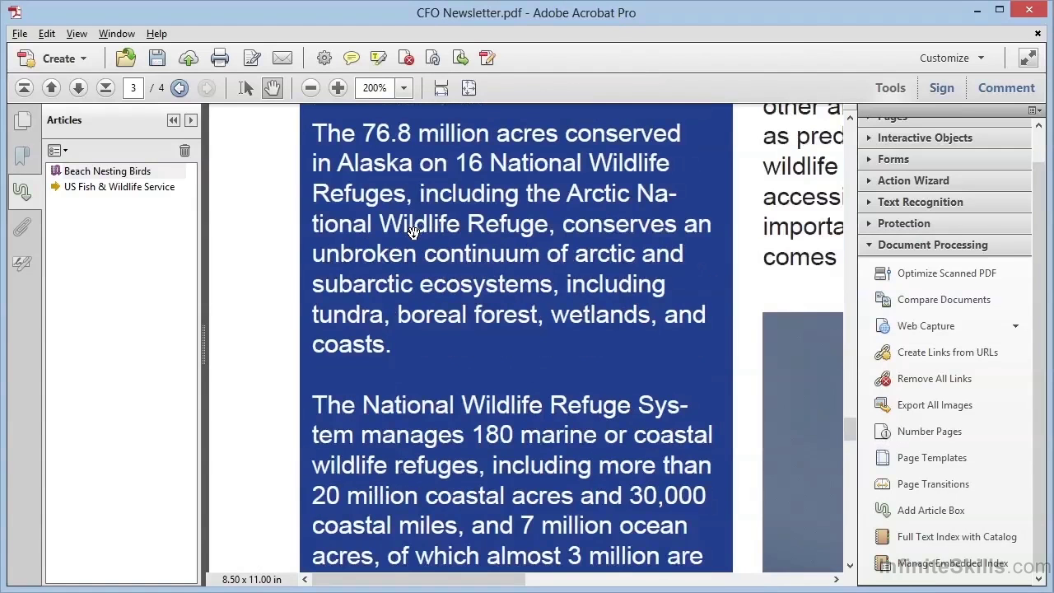
left_click(412, 233)
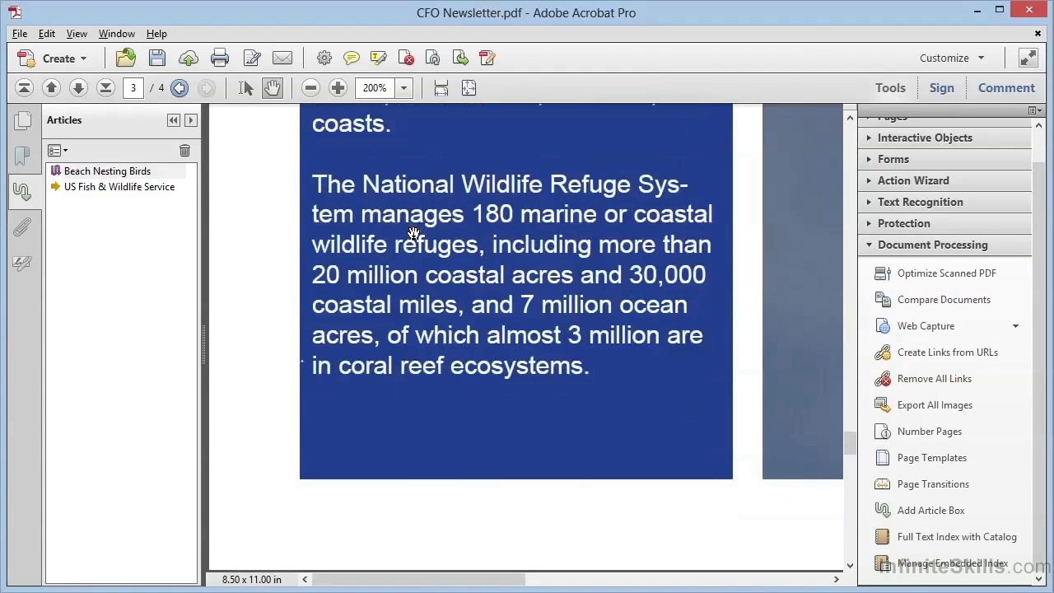
left_click(413, 233)
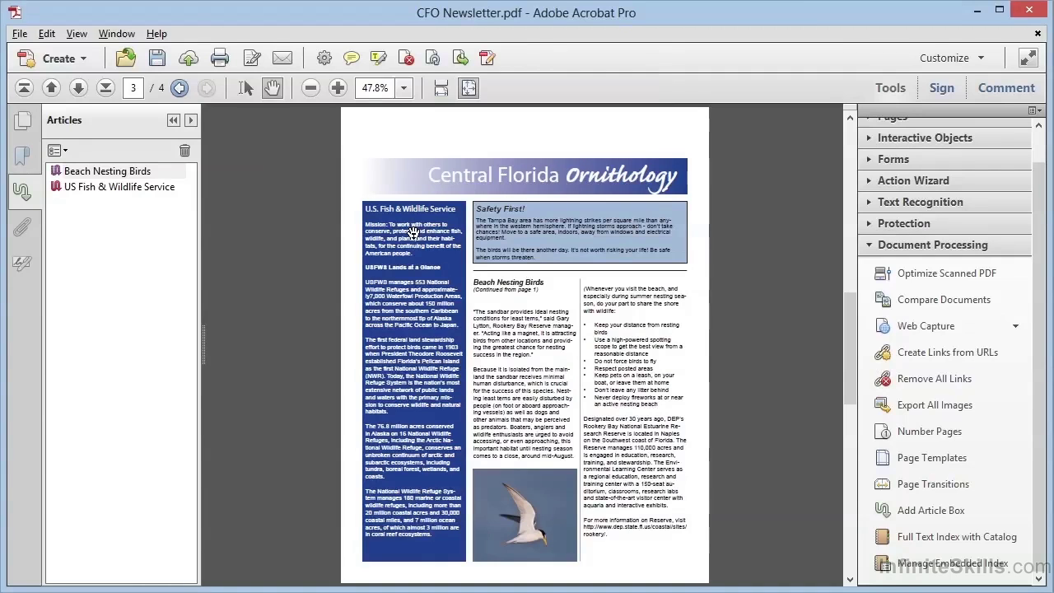
- Continue box 2-1 with a new box around page 2's Florida Bird Facts sidebar
left_click(903, 512)
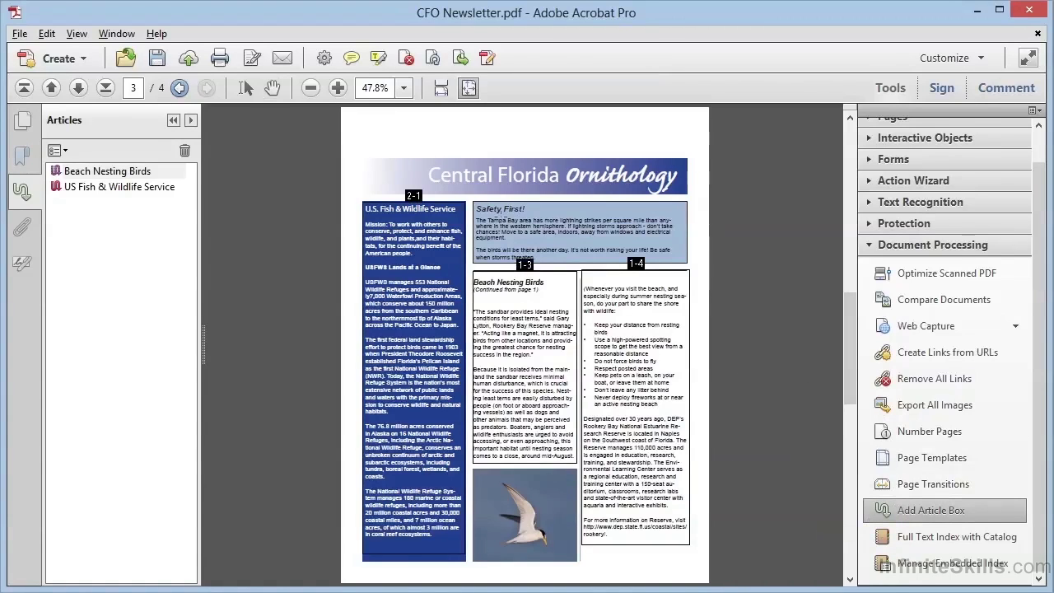
left_click(416, 200)
left_click(851, 253)
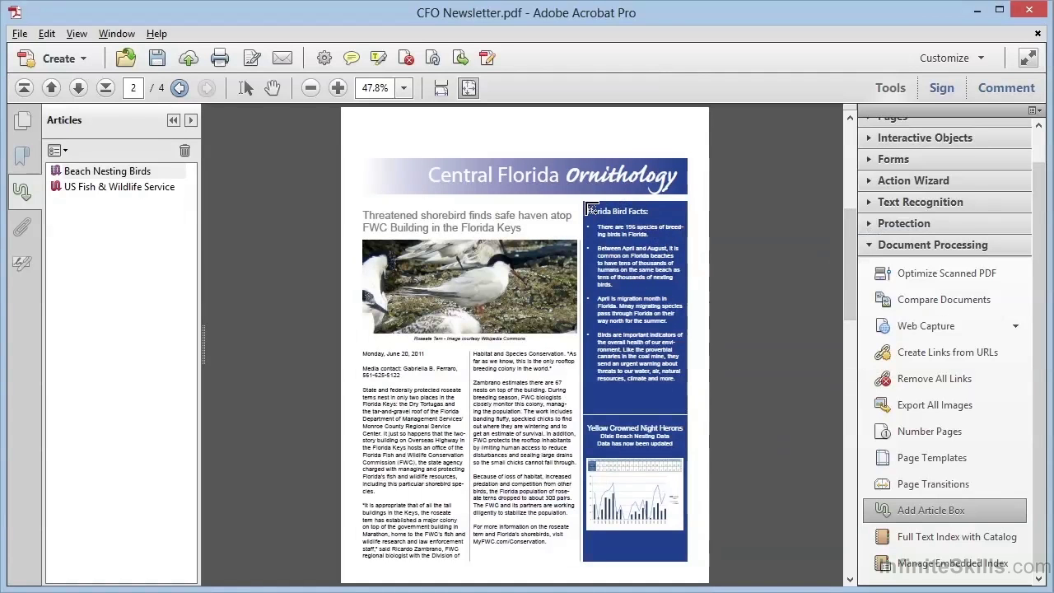
mouse_move(588, 207)
left_mouse_down()
mouse_move(636, 372)
mouse_move(662, 407)
mouse_move(694, 418)
left_mouse_up()
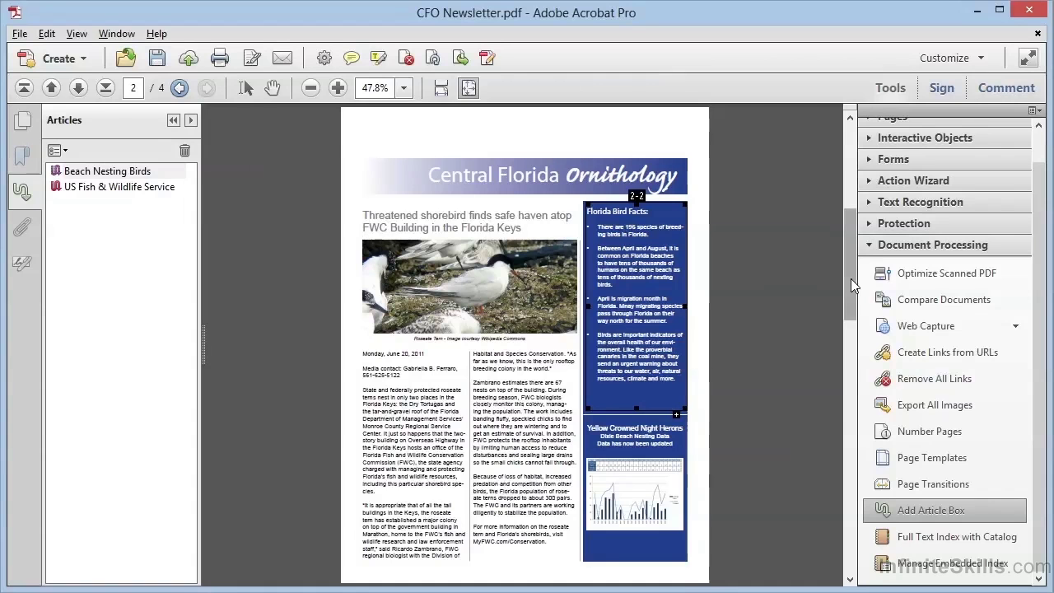
left_click_drag(850, 277, 849, 354)
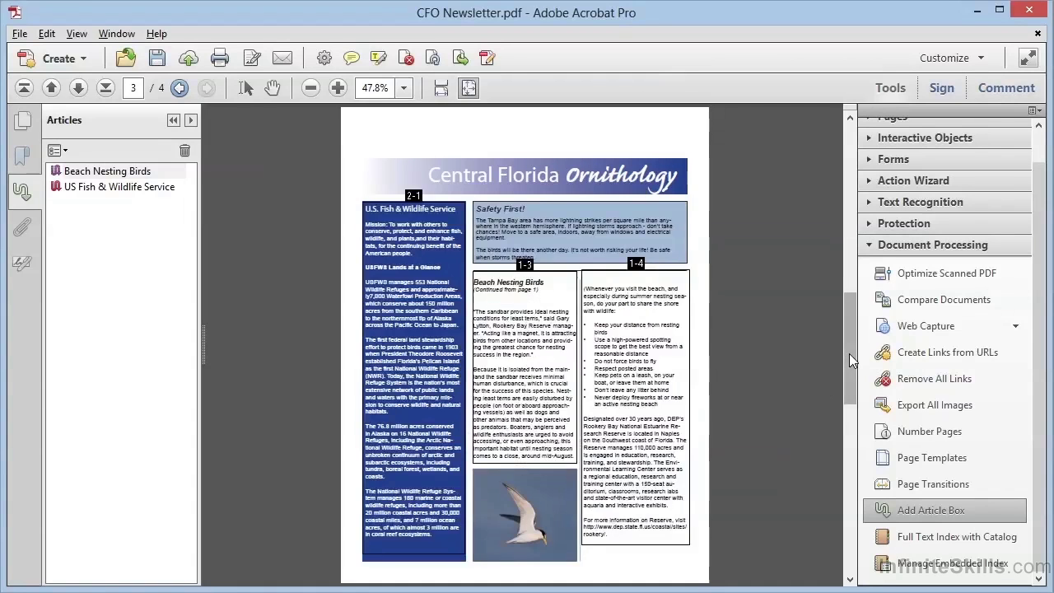
- Delete one of page 3's Beach Nesting Birds 1-3 boxes, keeping the article
left_click(527, 264)
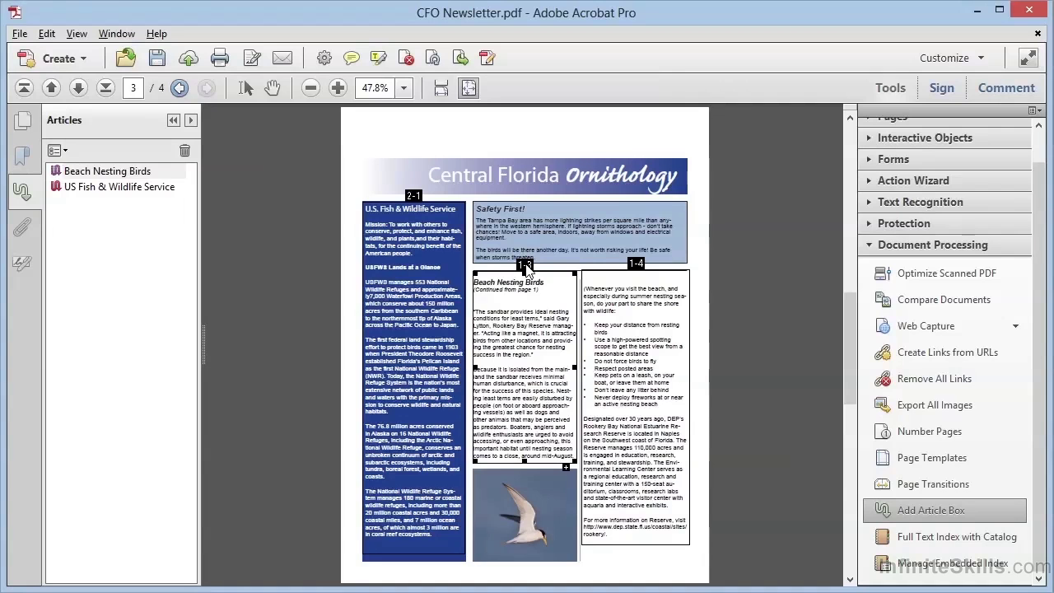
key("Delete")
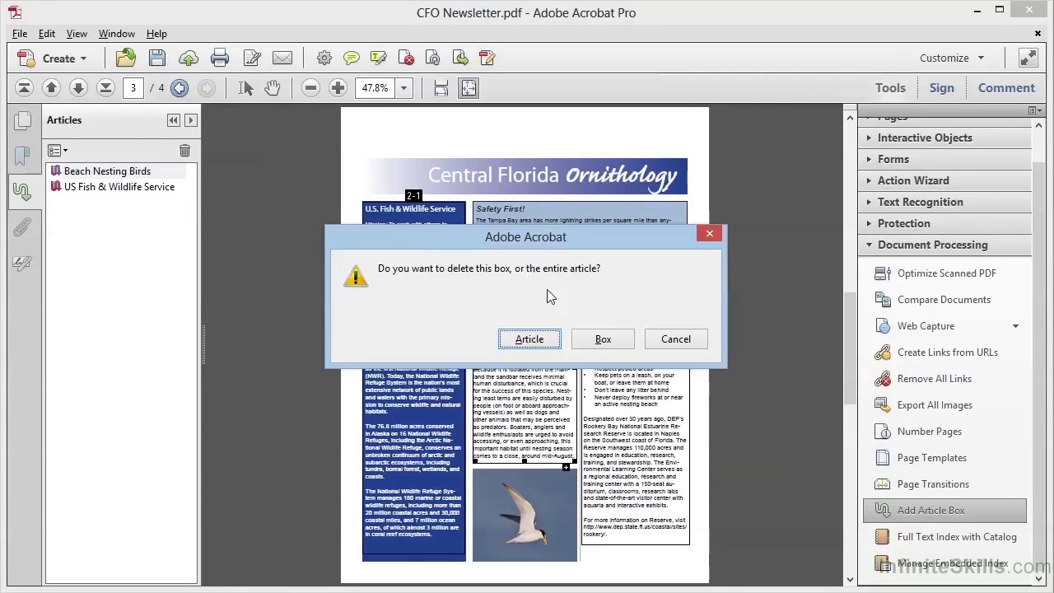
left_click(602, 340)
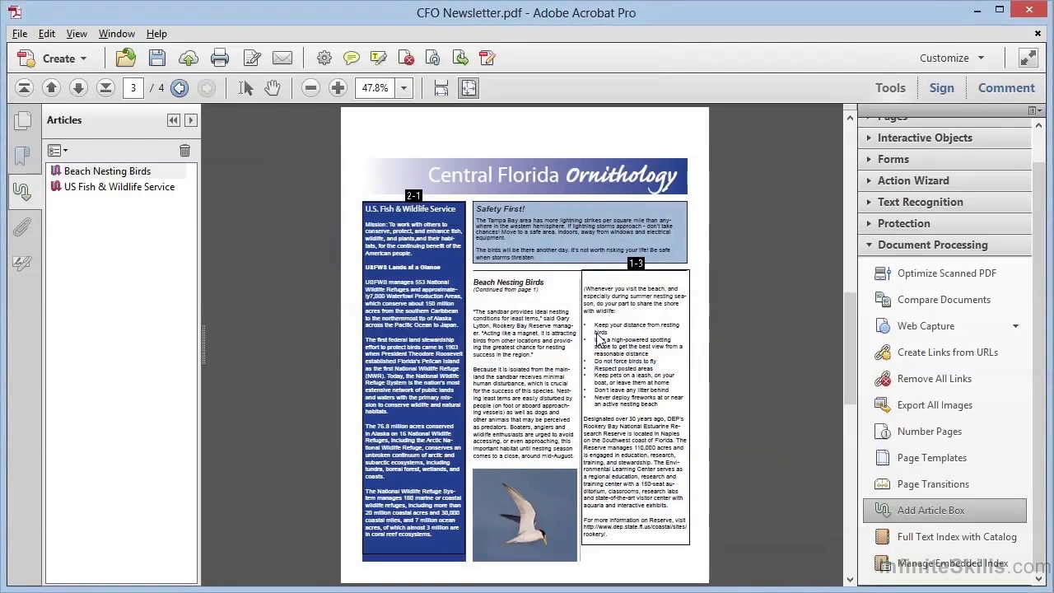
- Widen the remaining 1-3 box leftward to span both columns, then return to browsing
left_click(640, 269)
left_click_drag(583, 406, 471, 408)
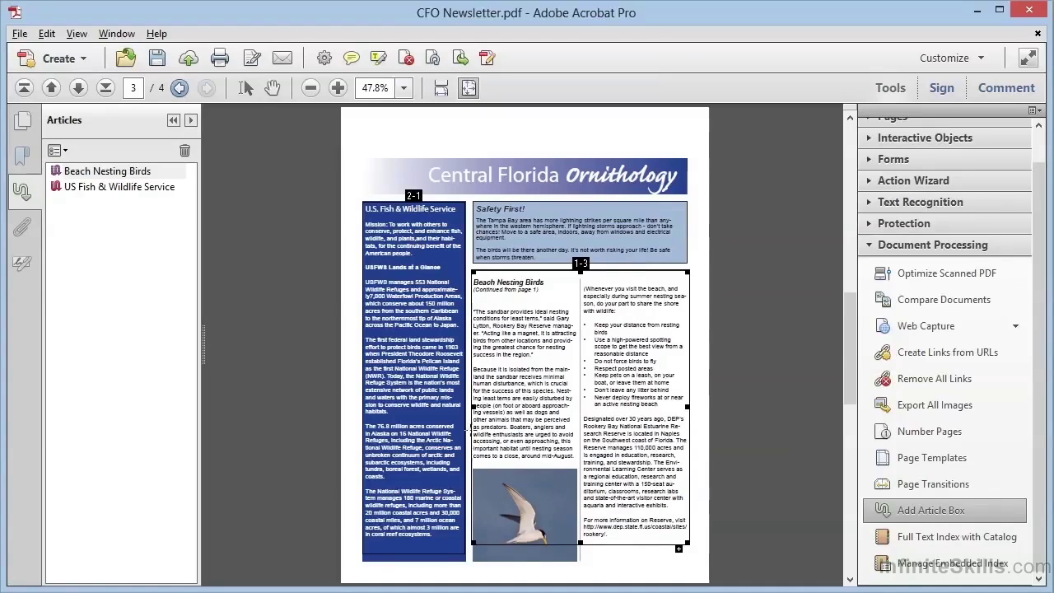
left_click(272, 89)
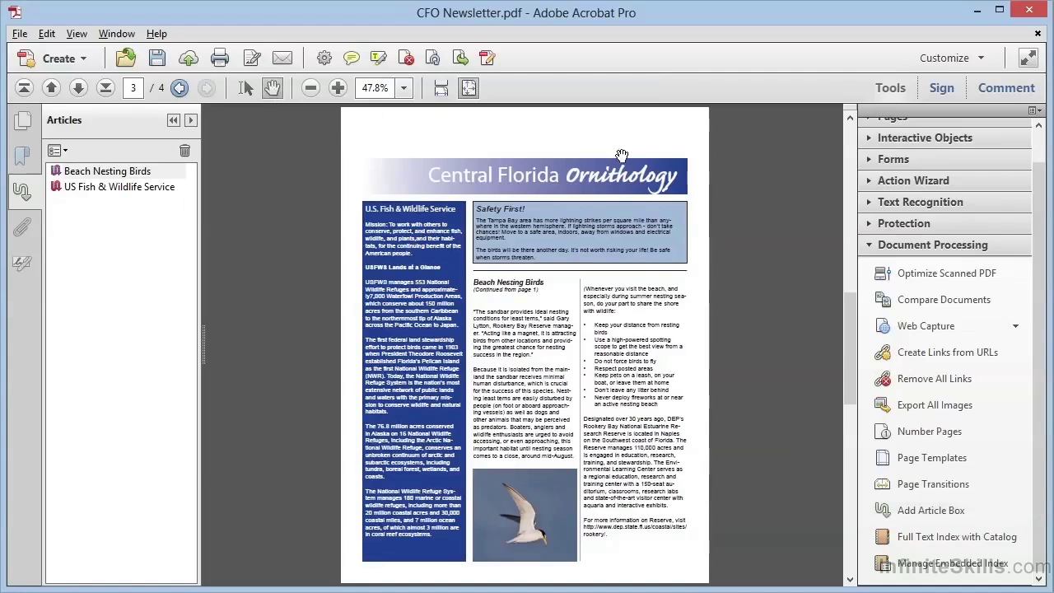
- From page 1, follow the Beach Nesting Birds thread through the widened page 3 box and back
left_click(853, 135)
left_click(854, 134)
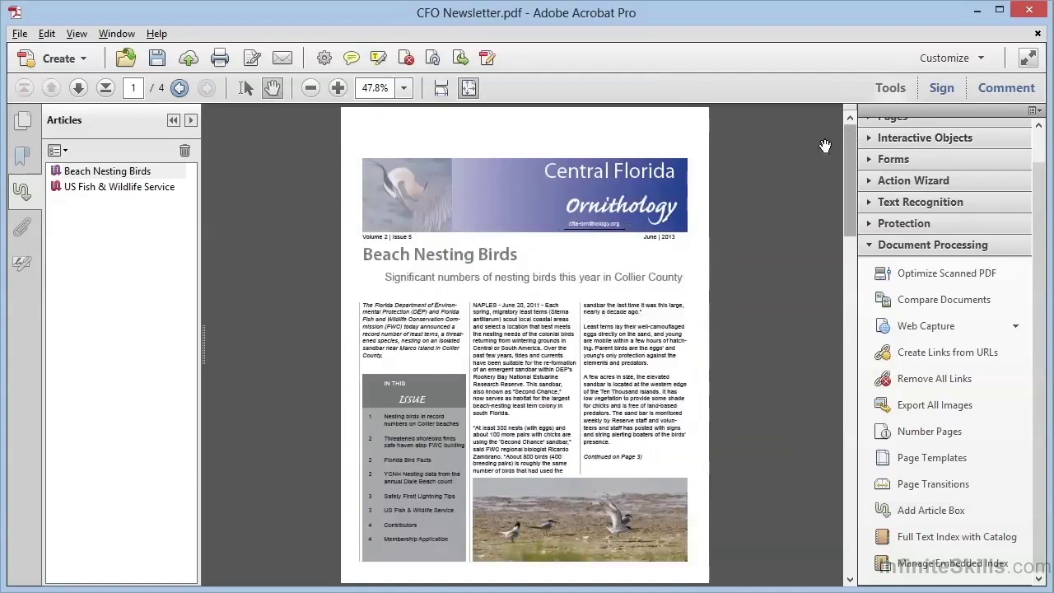
left_click(517, 331)
left_click(517, 331)
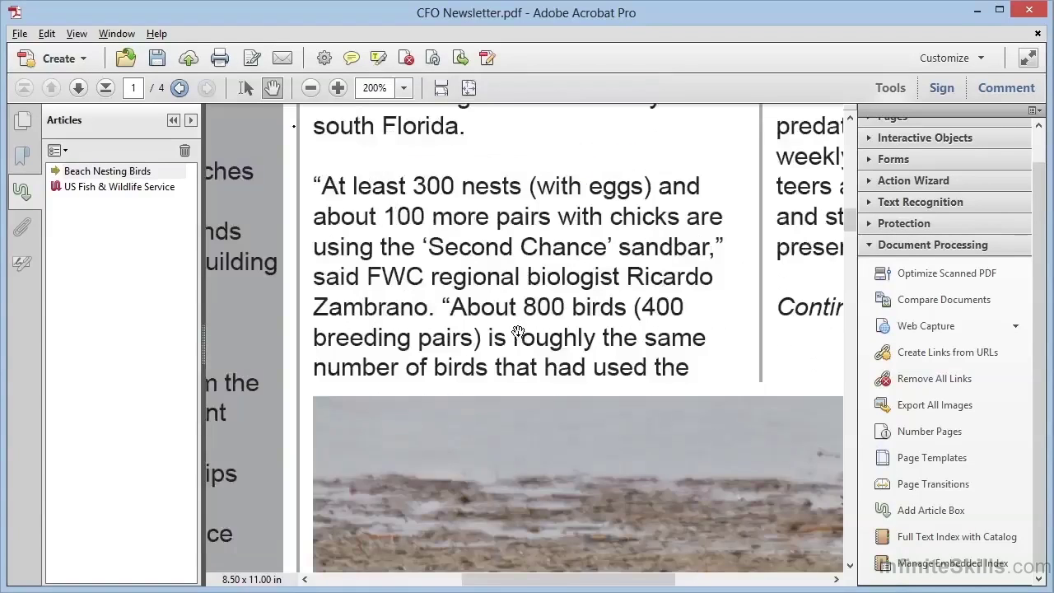
left_click(517, 331)
left_click(517, 331)
left_click(517, 331)
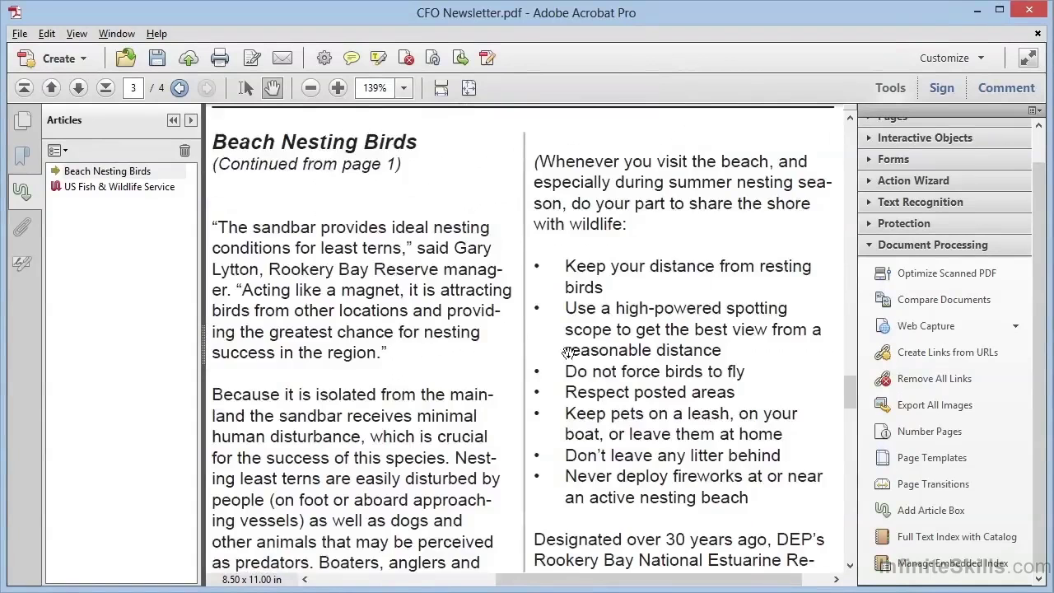
left_click(554, 379)
left_click(554, 379)
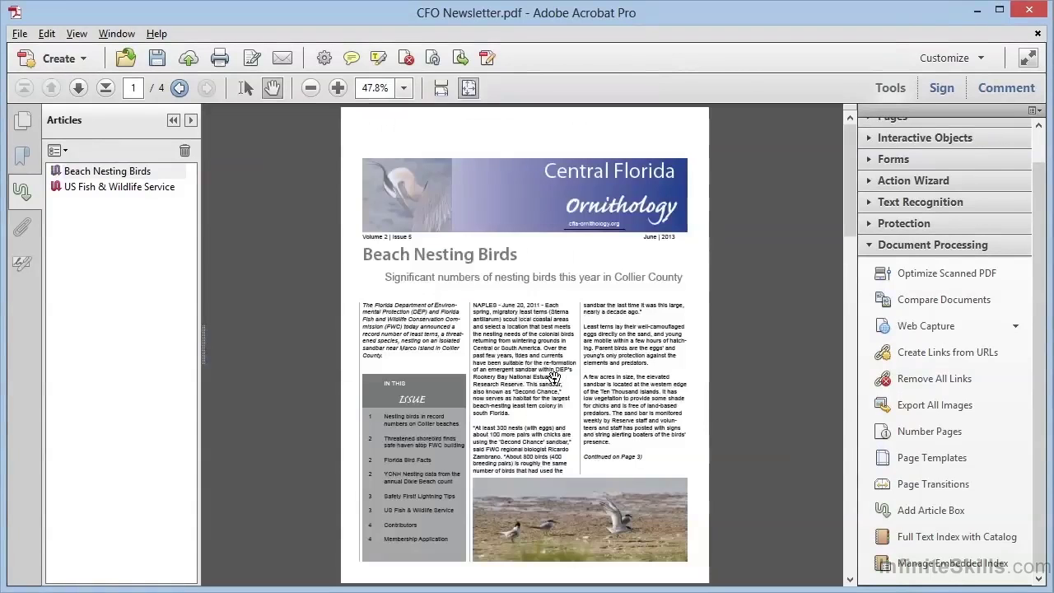